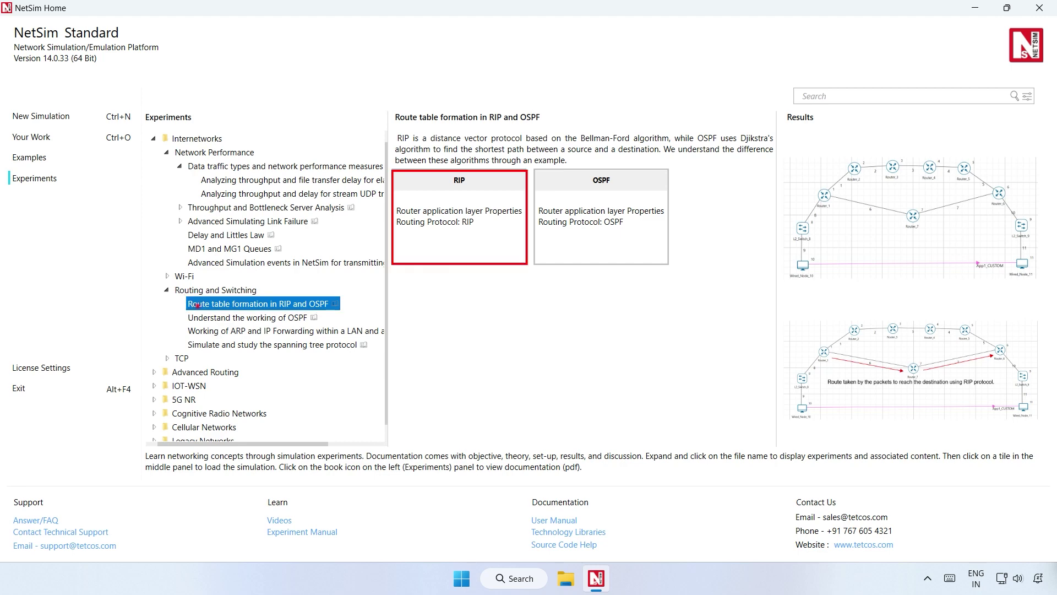
Step: Open the RIP sample of the route table formation experiment and display Router_1's application-layer RIP properties
left_click(457, 250)
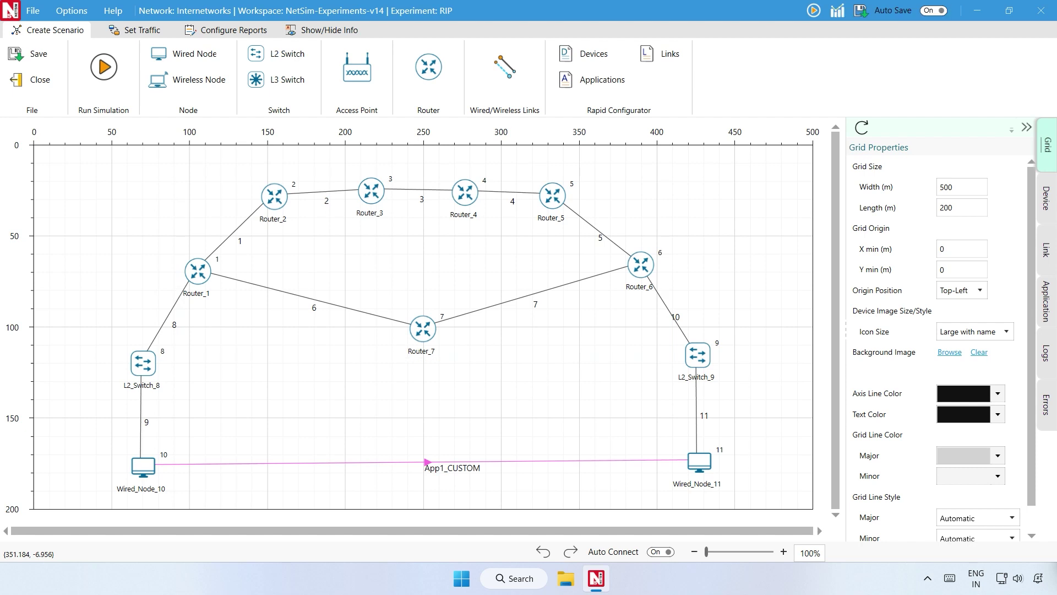
left_click(198, 275)
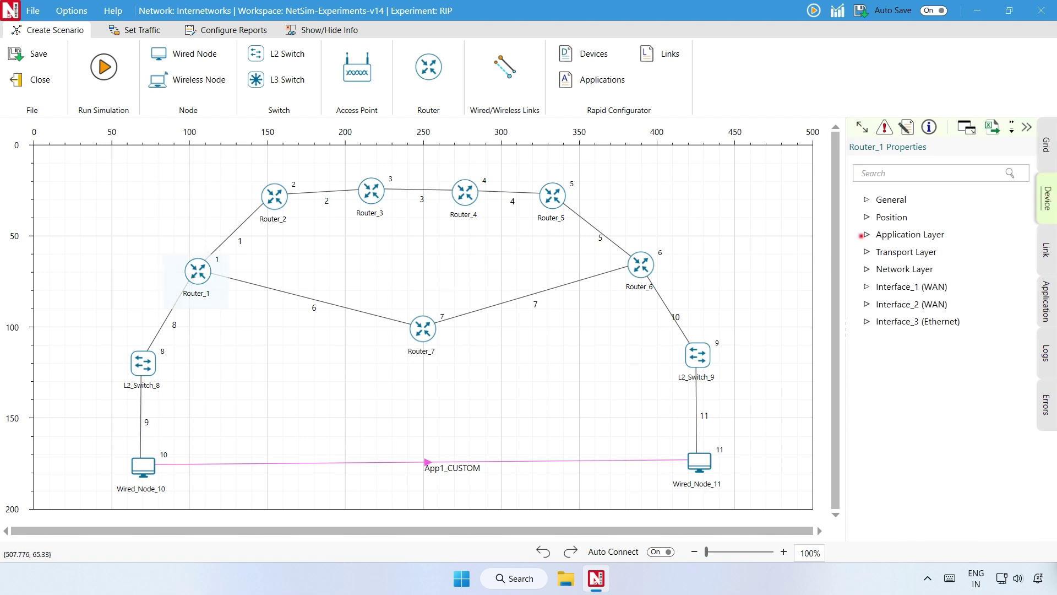
left_click(866, 235)
left_click(884, 273)
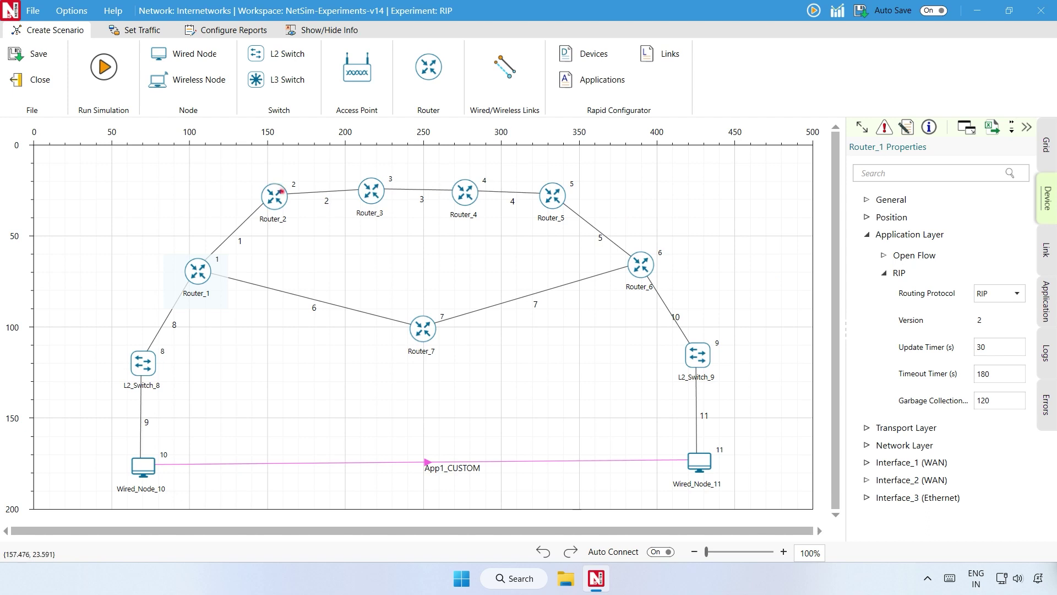
Step: Check the application-layer RIP properties of Router_2 and Router_3
left_click(280, 196)
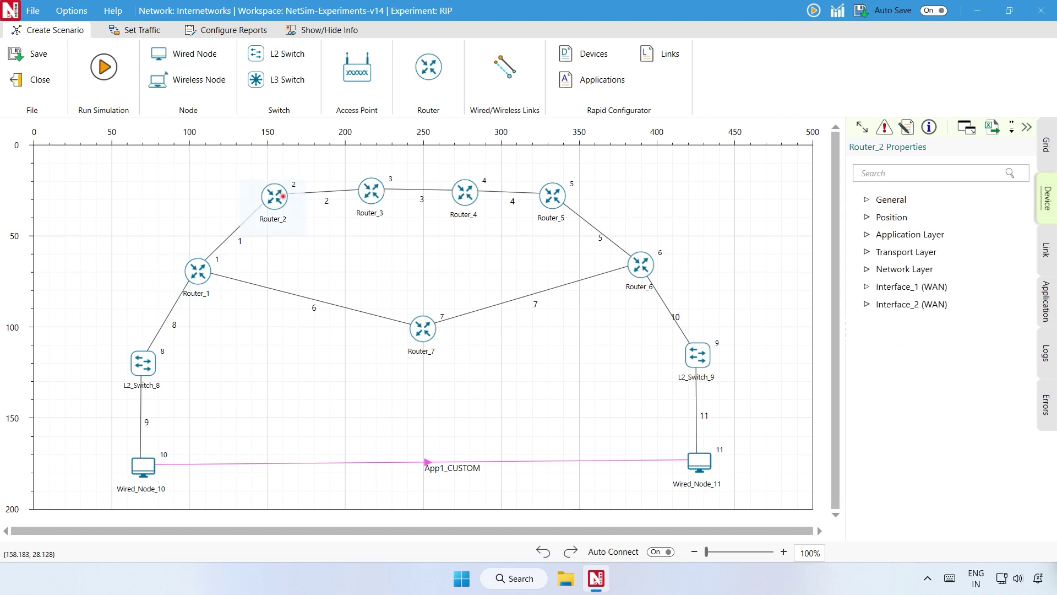
left_click(868, 234)
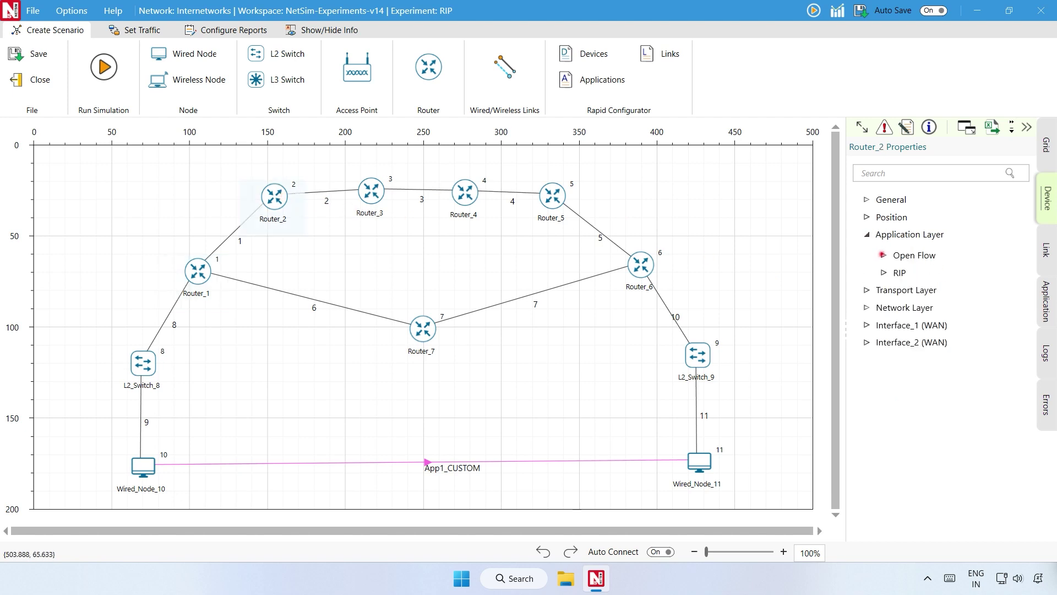
left_click(884, 272)
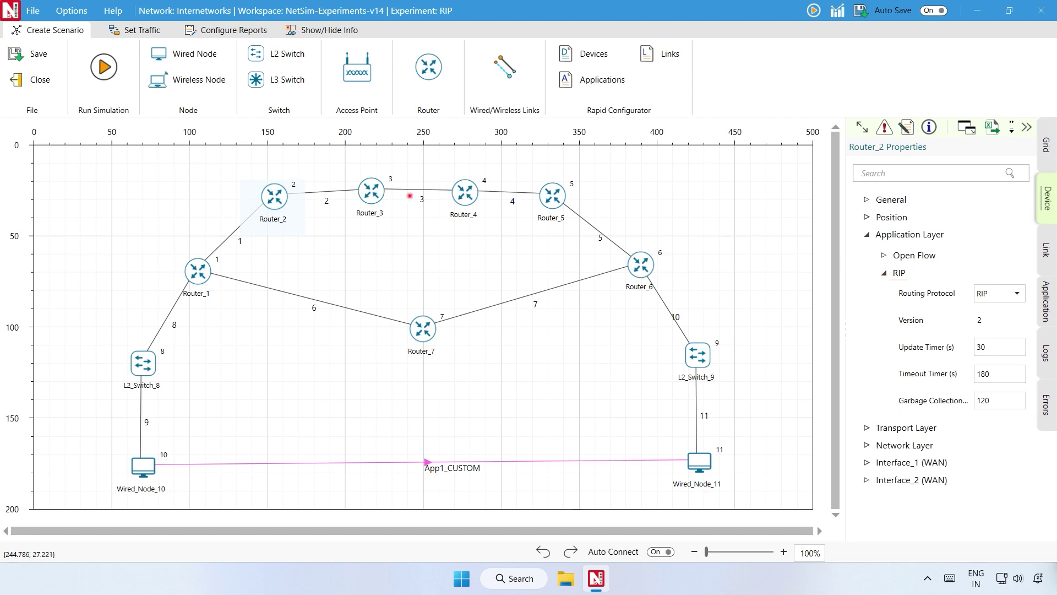
left_click(376, 196)
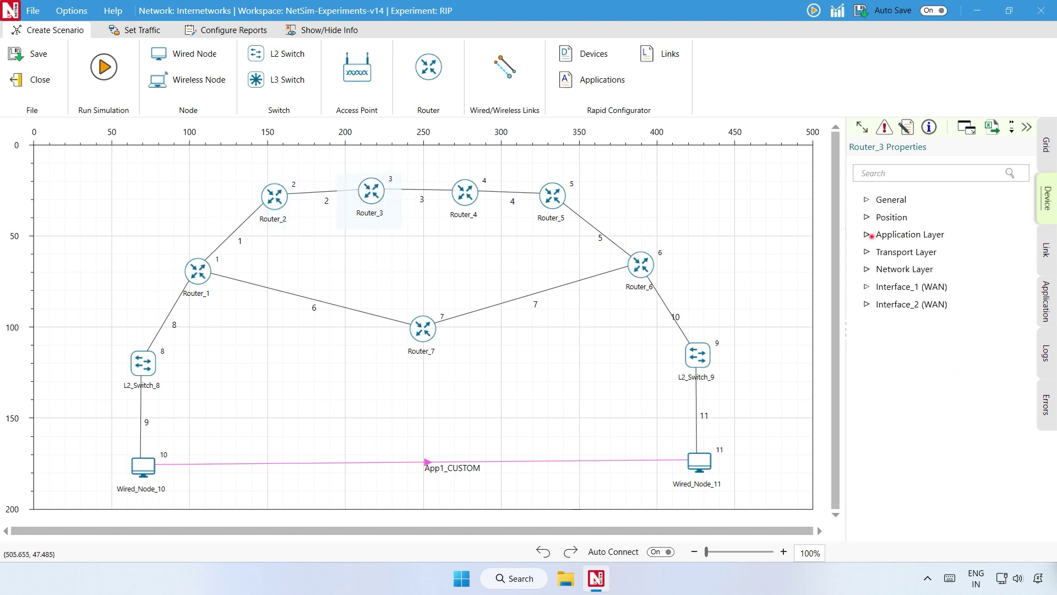
left_click(867, 234)
left_click(884, 273)
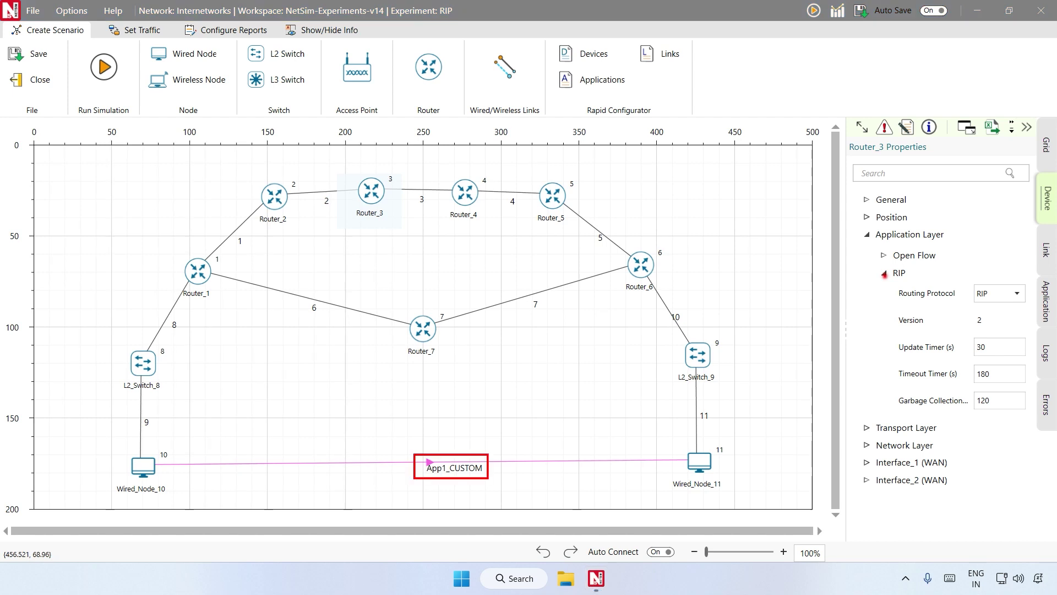
Step: Examine all expanded properties of the App1_CUSTOM application, including source, destination, transport protocol, packet size and inter-arrival time
left_click(450, 468)
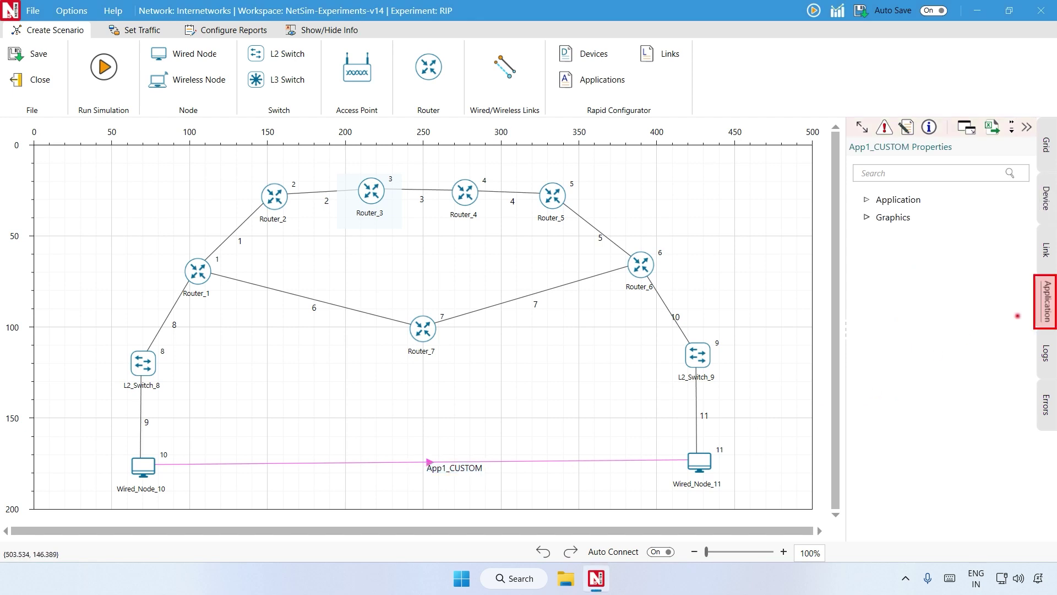
left_click(1045, 303)
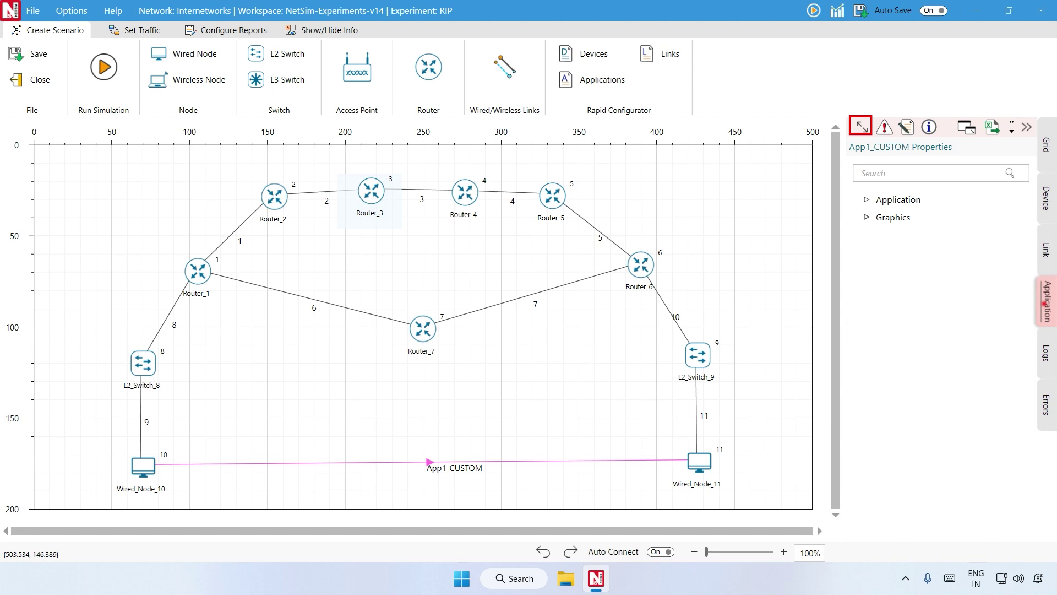
left_click(861, 126)
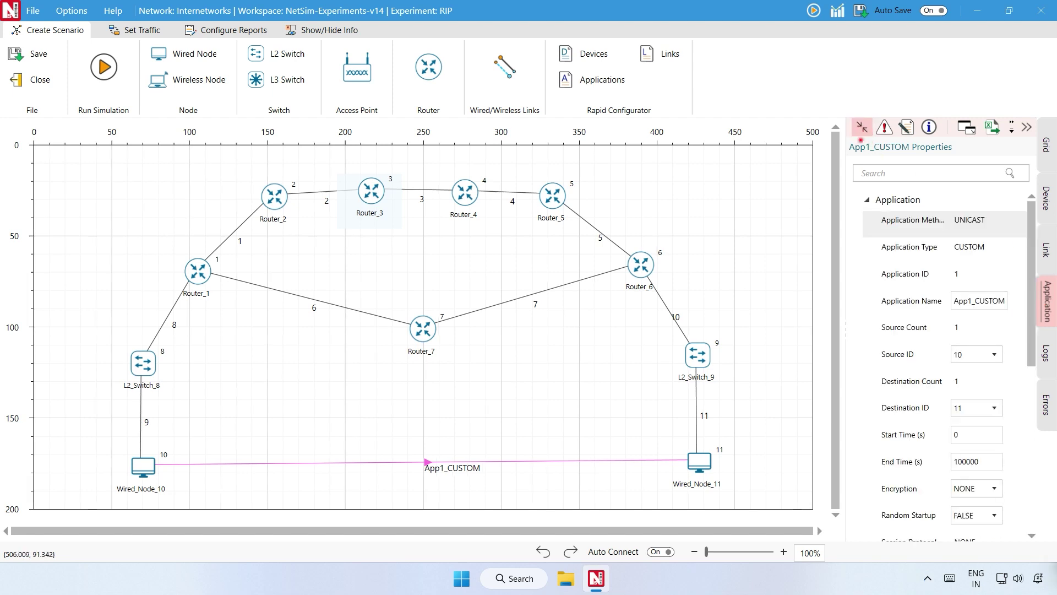
scroll(907, 428, "down", 5)
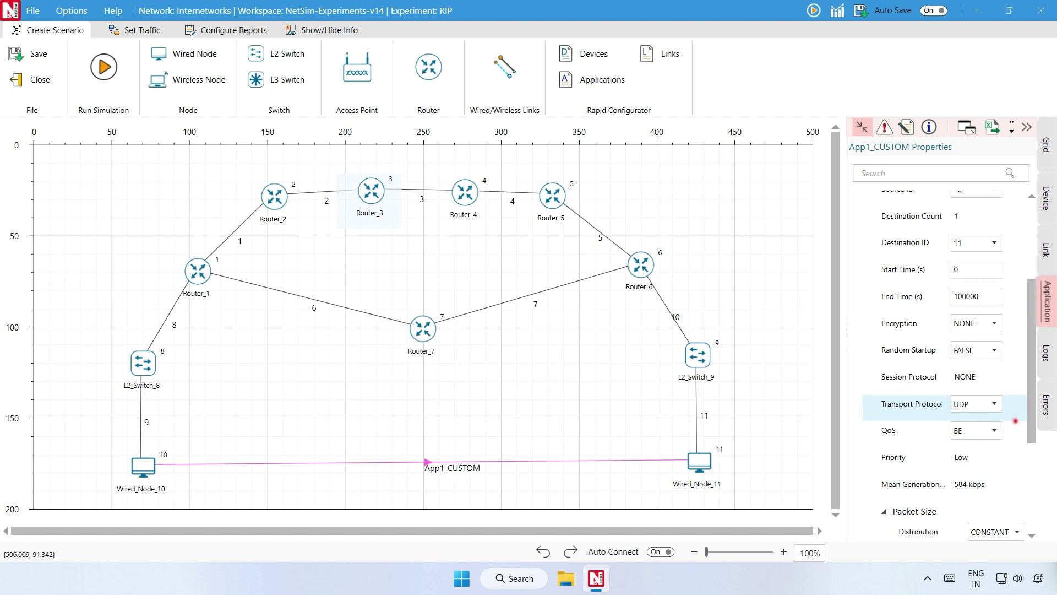
scroll(1016, 421, "up", 4)
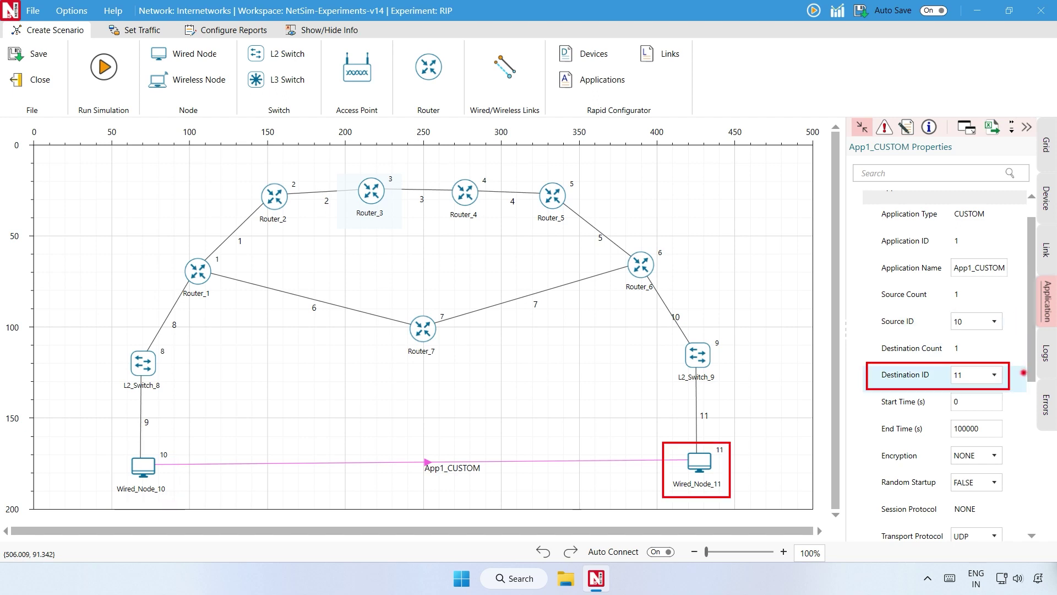
scroll(1023, 372, "down", 5)
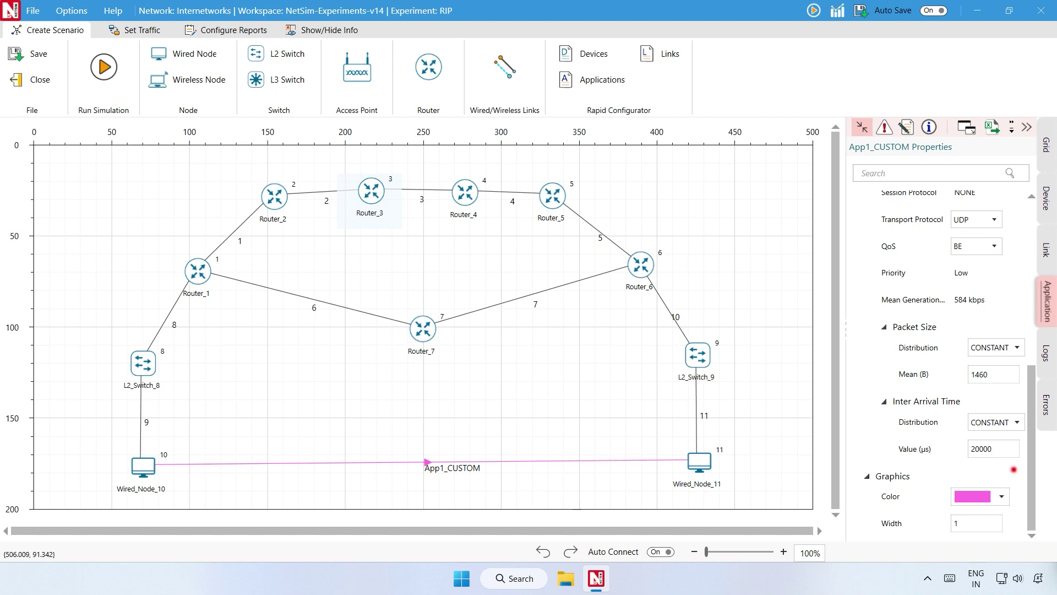
Step: Review the report and trace configuration, and run the RIP simulation with a simulation time of 100 seconds
left_click(242, 35)
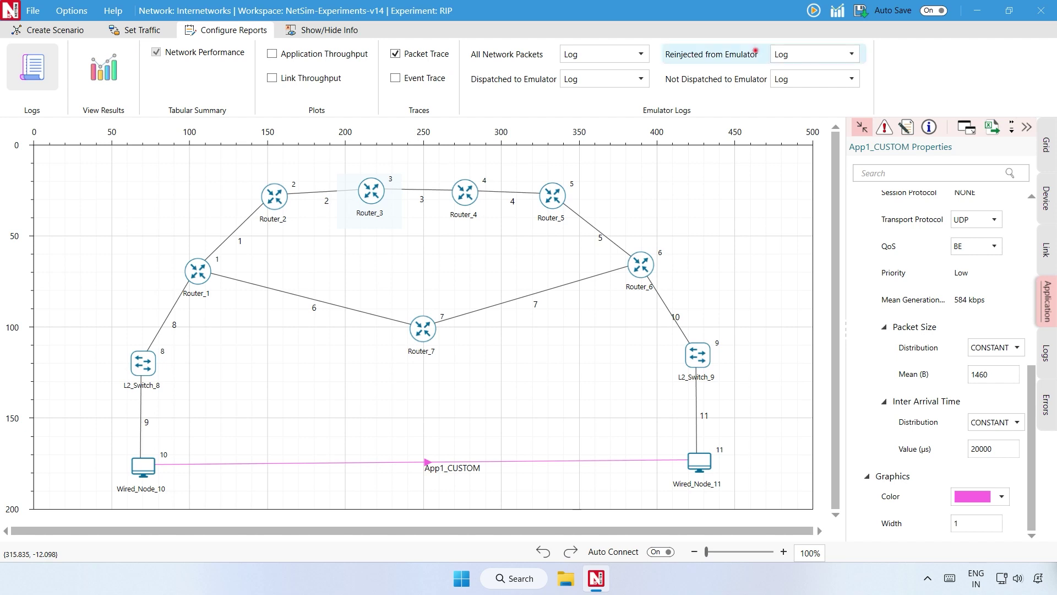
left_click(813, 10)
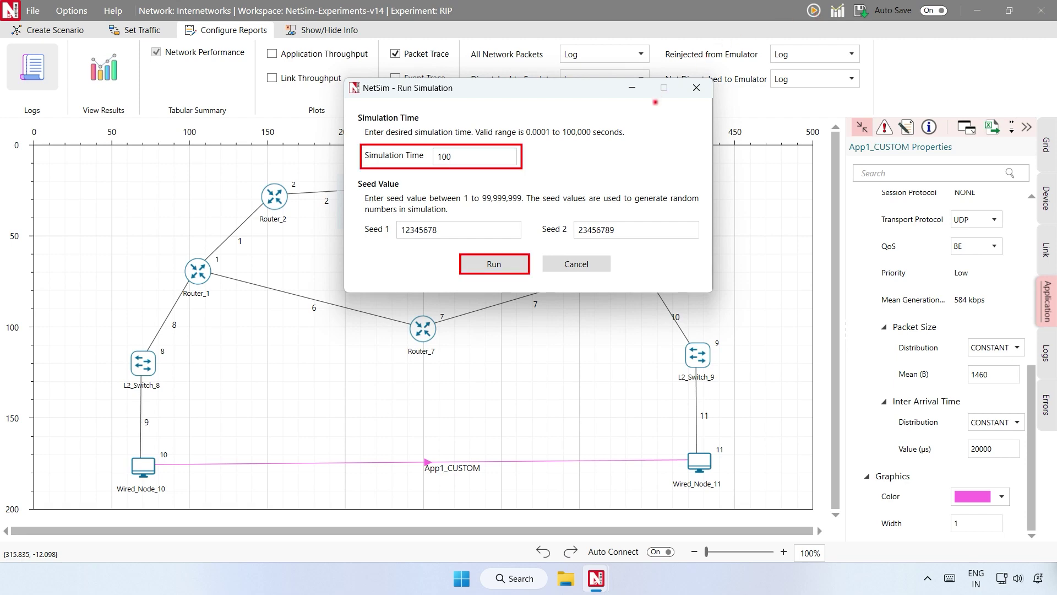
left_click(511, 262)
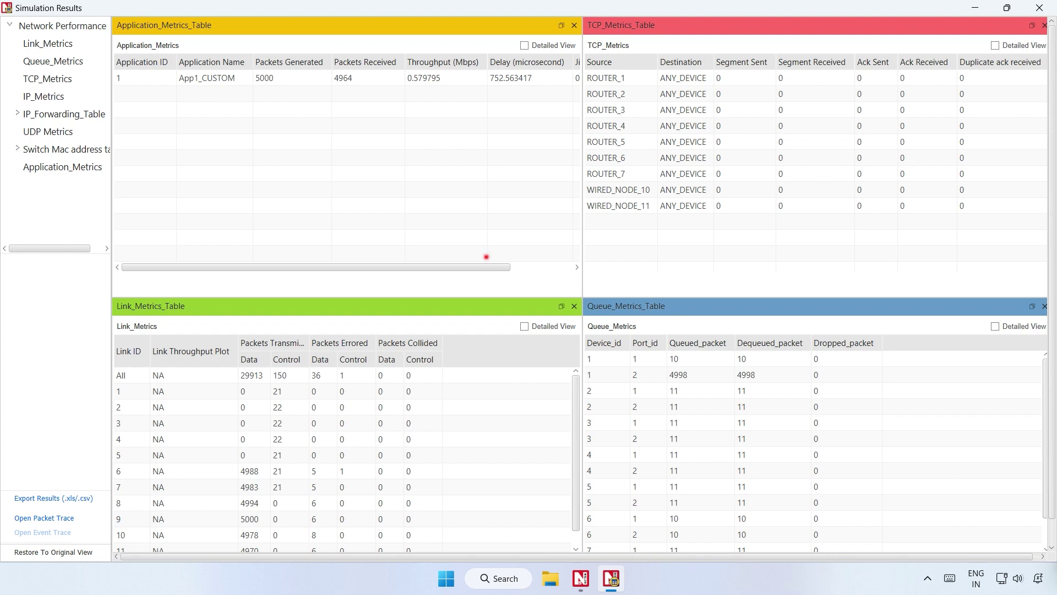
Step: Open the simulation's packet trace in Excel and filter the PACKET_ID column to only packet 1
left_click(44, 518)
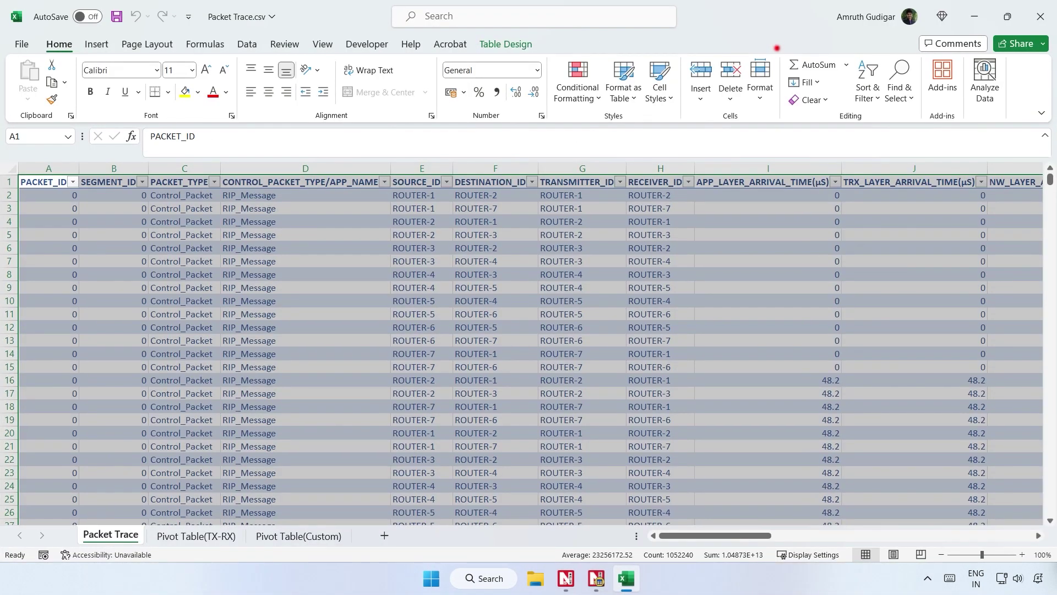
left_click(72, 182)
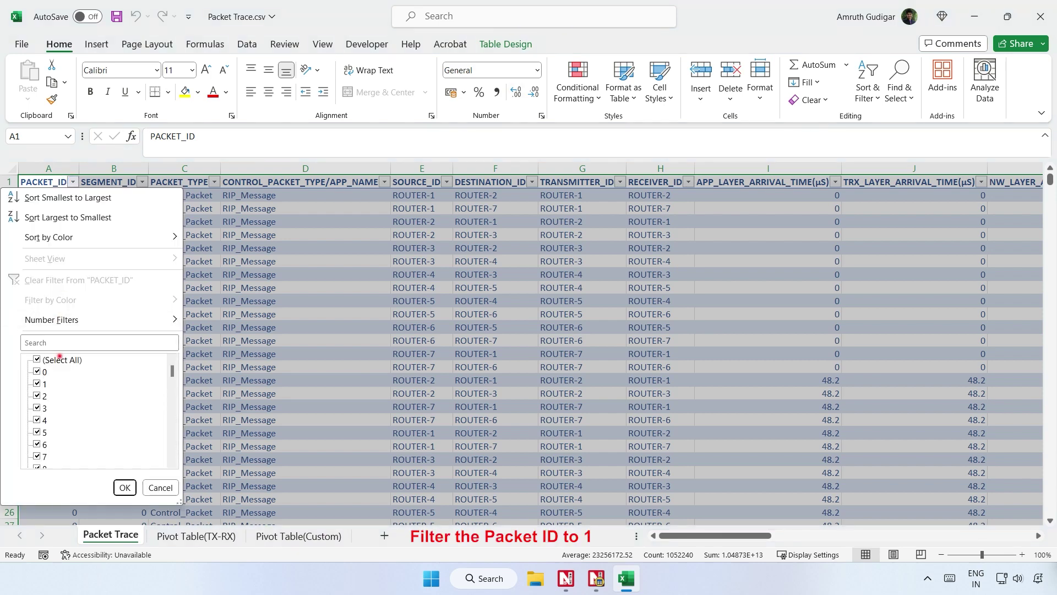
left_click(37, 359)
left_click(37, 383)
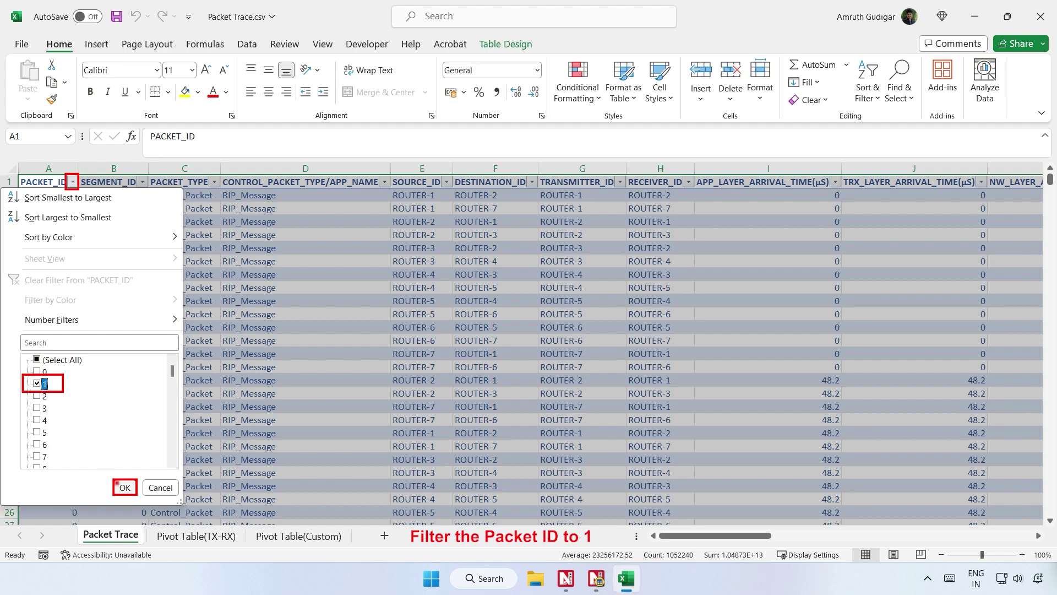
left_click(124, 488)
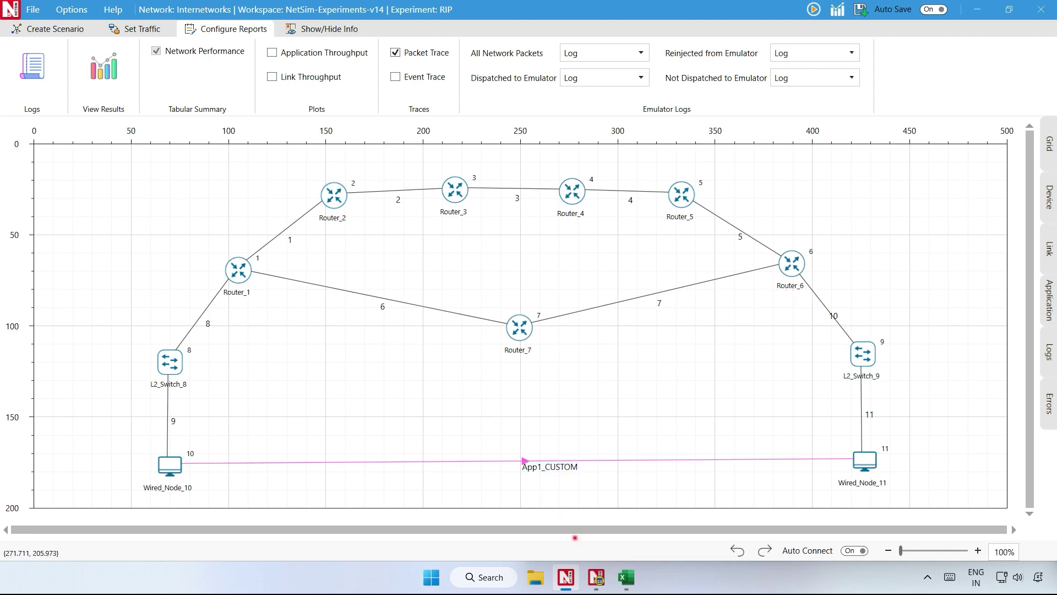
Step: Switch to the NetSim simulation results and display ROUTER_1's IP forwarding table in detailed view
left_click(596, 578)
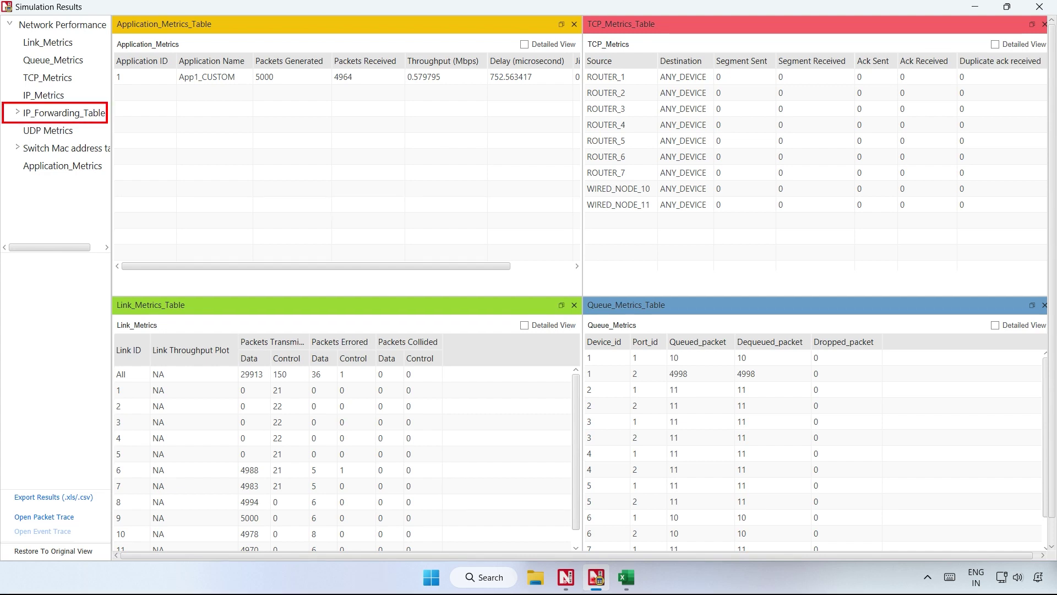
left_click(16, 113)
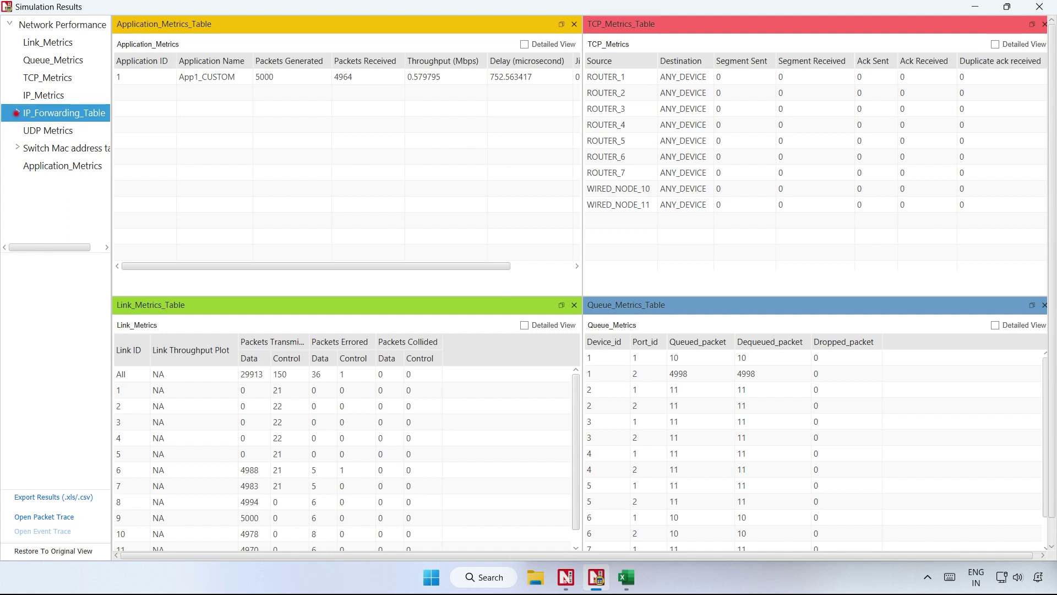
left_click(16, 113)
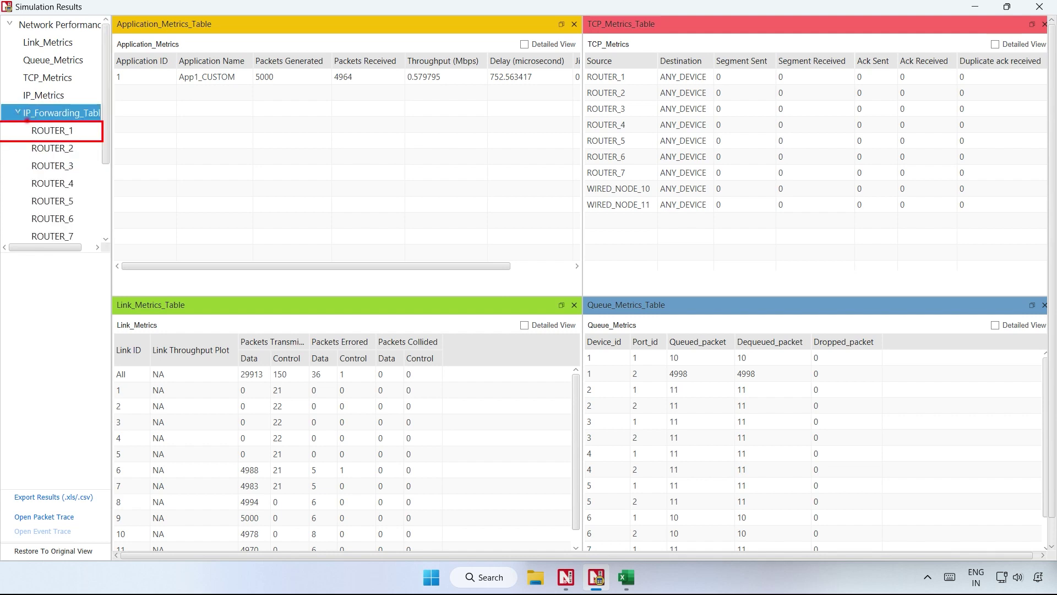
left_click(33, 128)
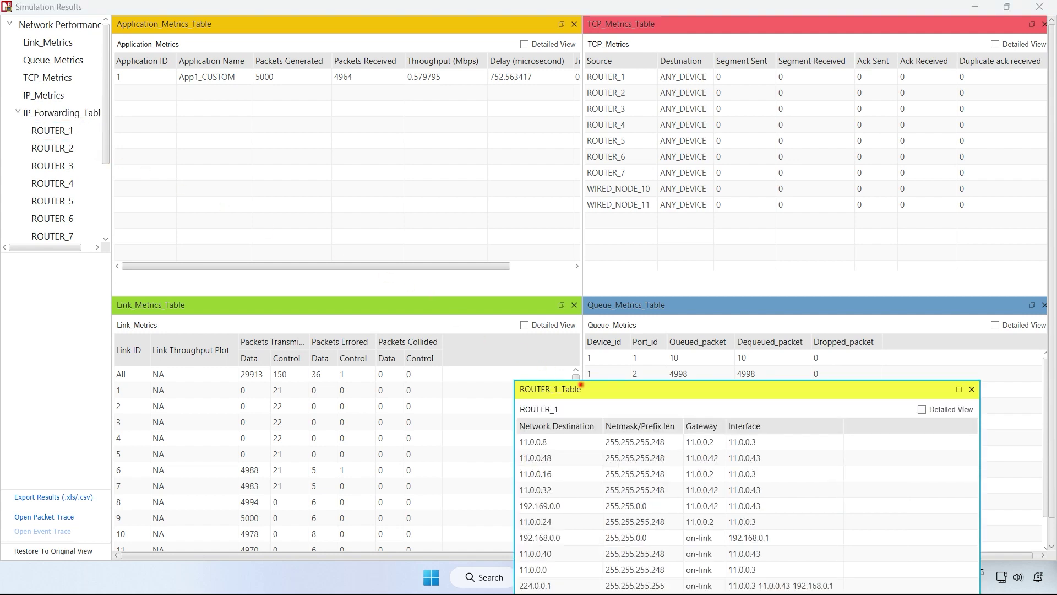
left_click_drag(569, 369, 433, 185)
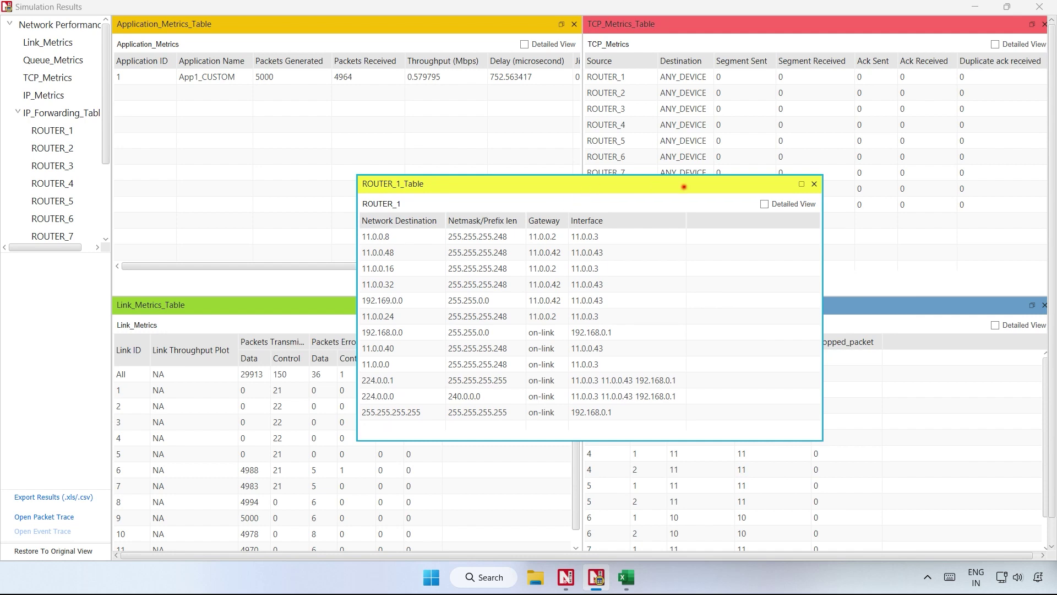
left_click(765, 205)
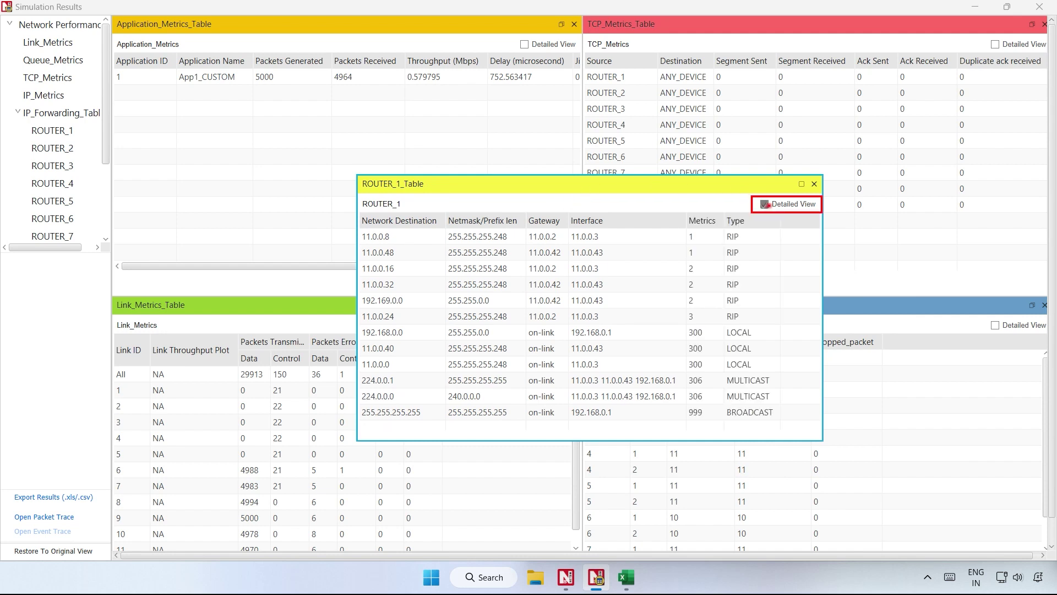
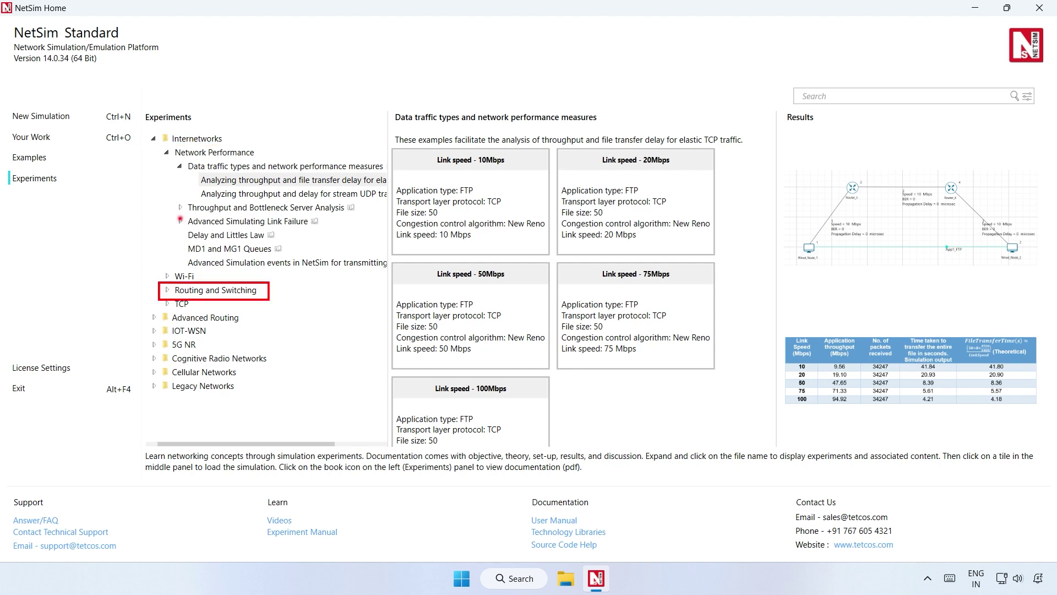
Step: Open the OSPF sample of the Route table formation in RIP and OSPF experiment under Routing and Switching
left_click(166, 290)
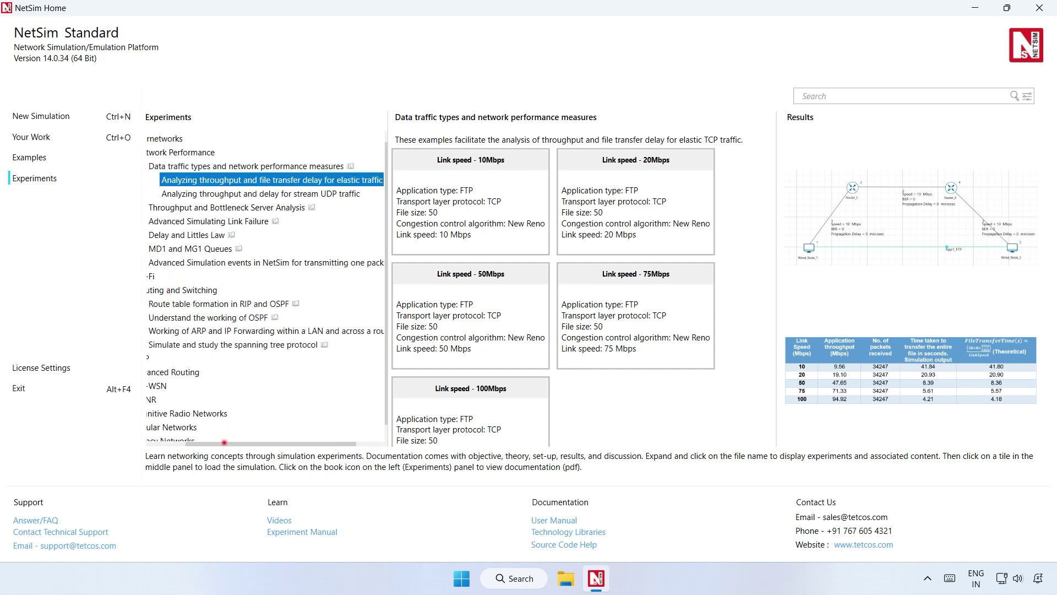
left_click_drag(225, 442, 165, 442)
left_click(203, 304)
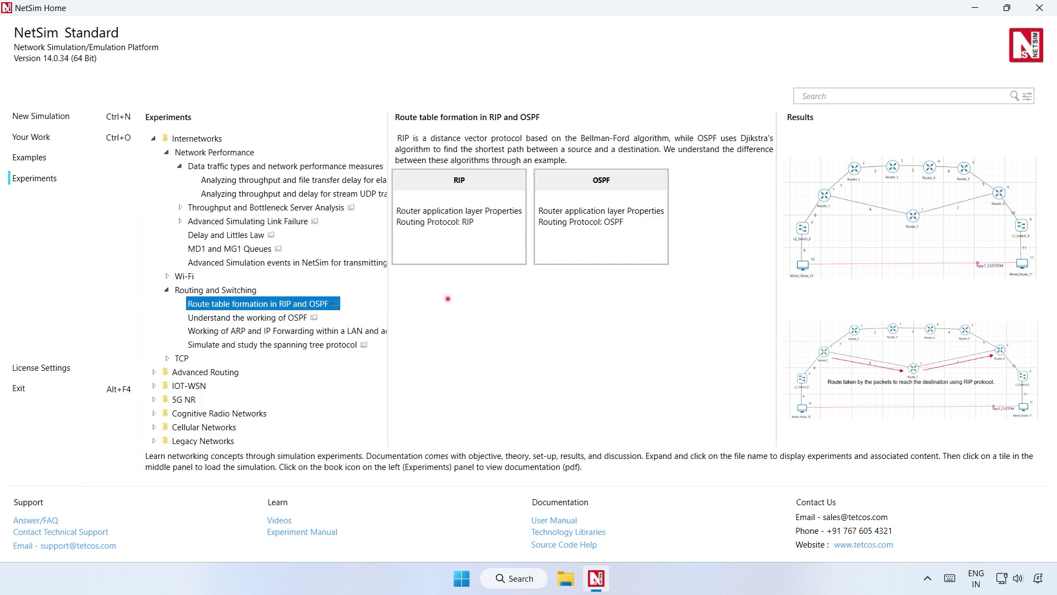
left_click(618, 222)
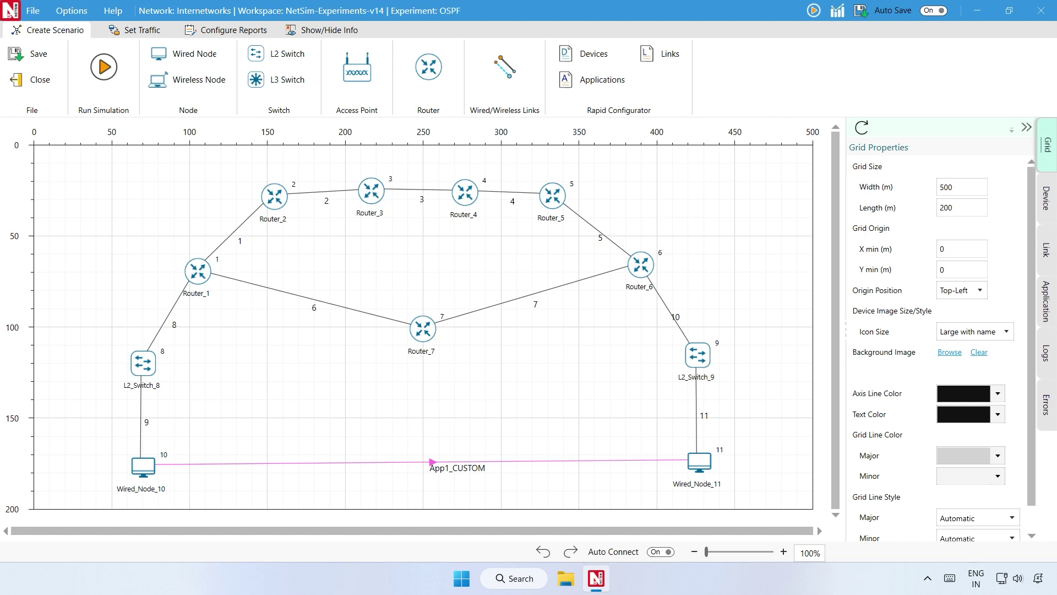
Step: Examine Router_1's application-layer OSPF properties
left_click(207, 273)
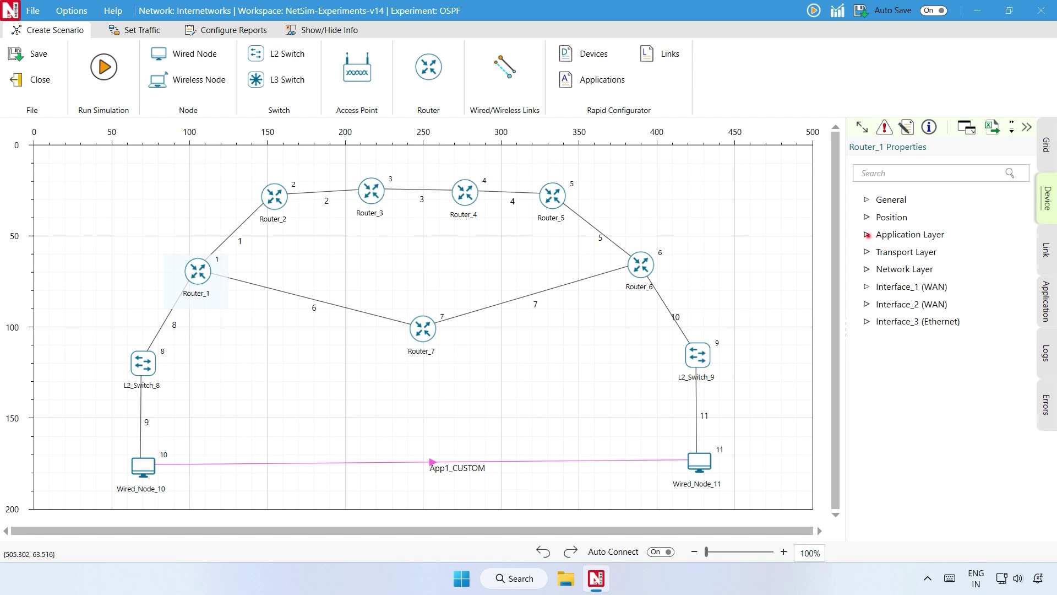
left_click(867, 235)
left_click(885, 273)
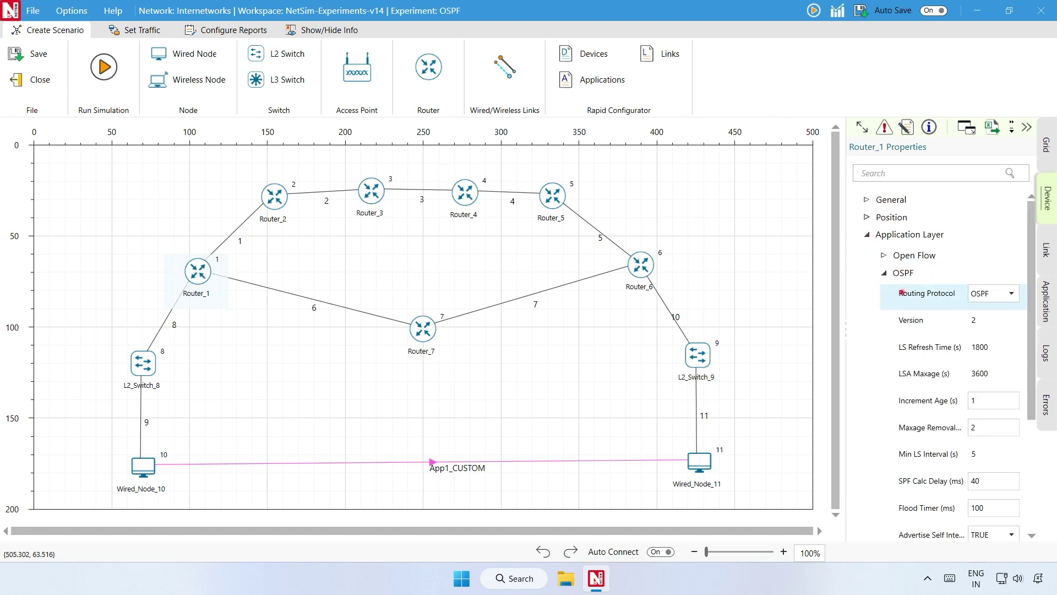
scroll(902, 293, "down", 2)
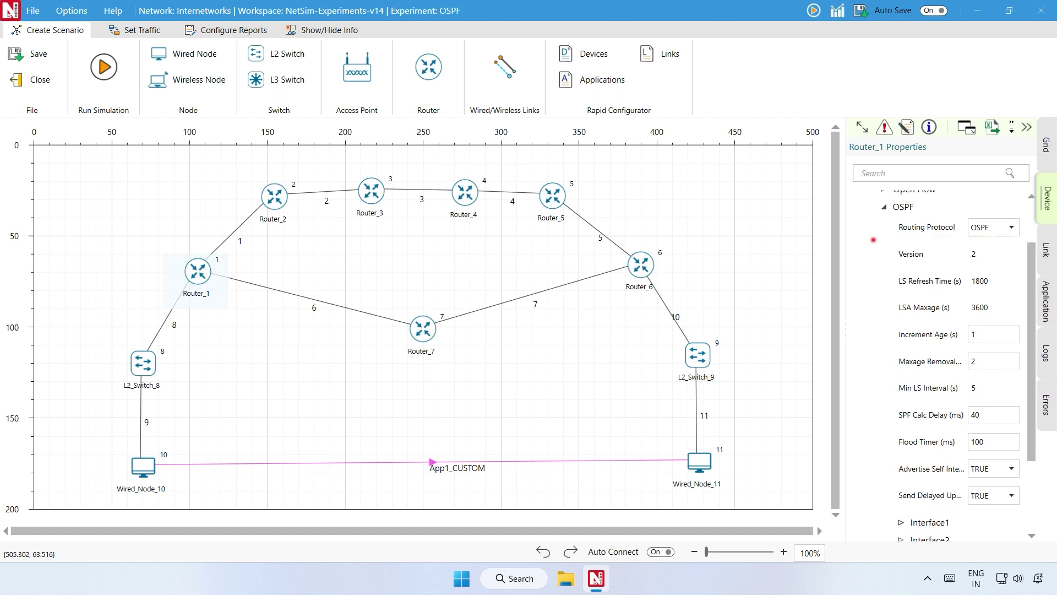
Step: Examine the application-layer OSPF properties of Router_2 and Router_3
left_click(273, 204)
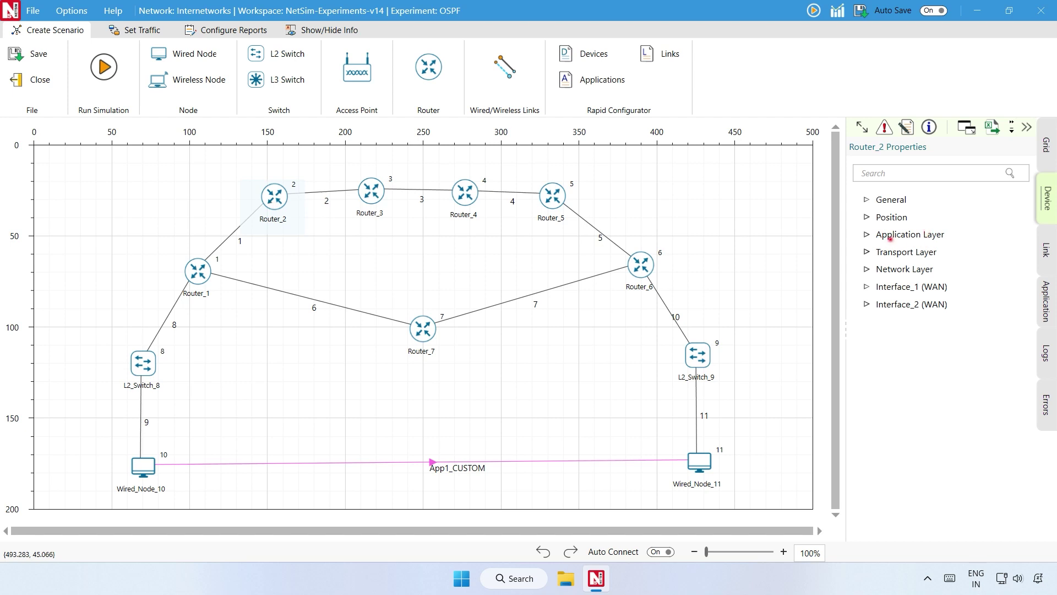
left_click(868, 235)
left_click(884, 273)
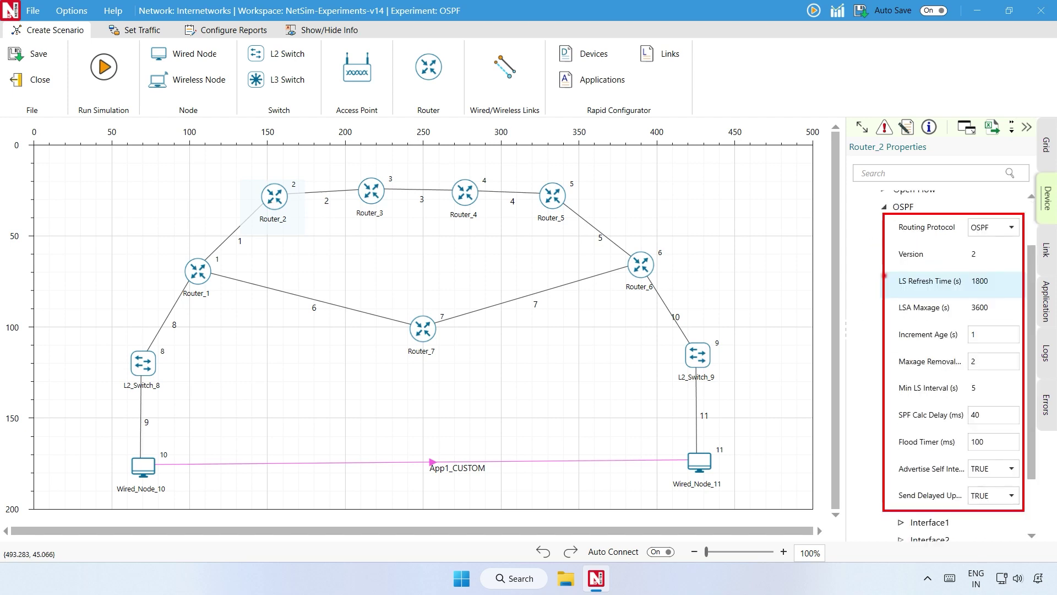
left_click(378, 191)
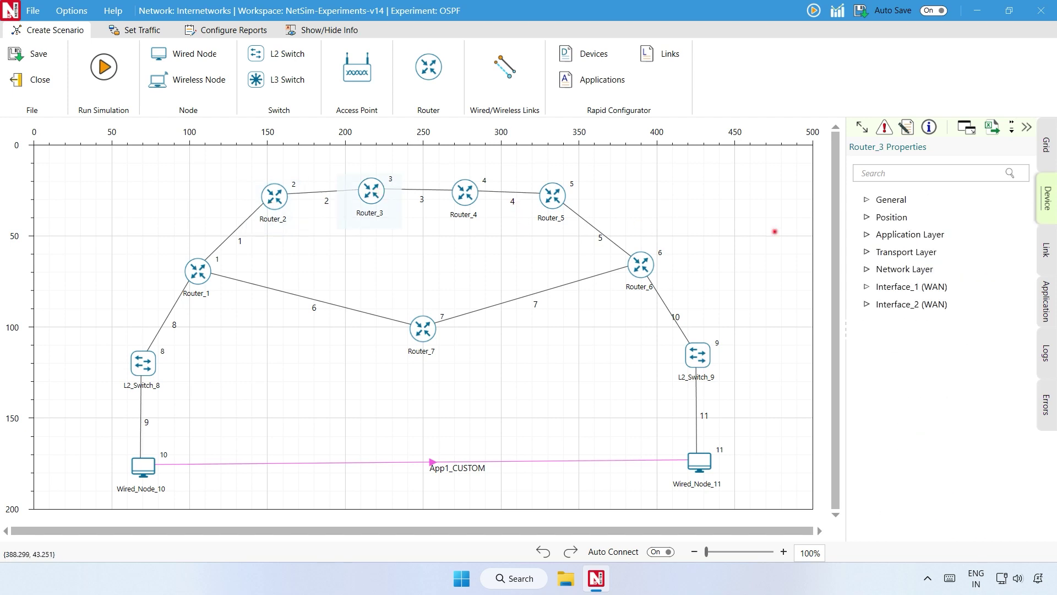
left_click(867, 235)
left_click(883, 271)
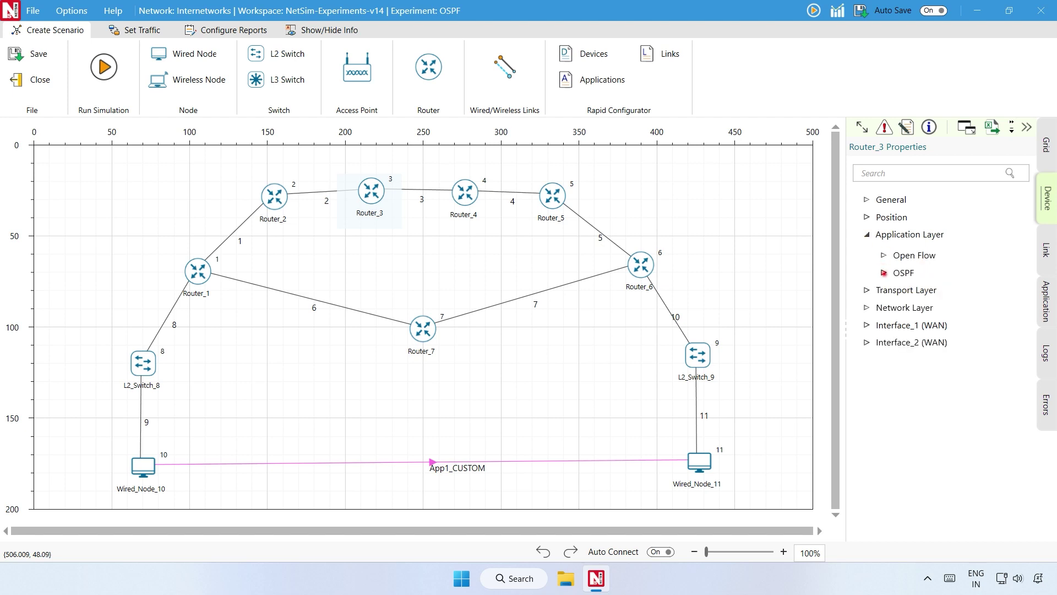
scroll(852, 265, "down", 3)
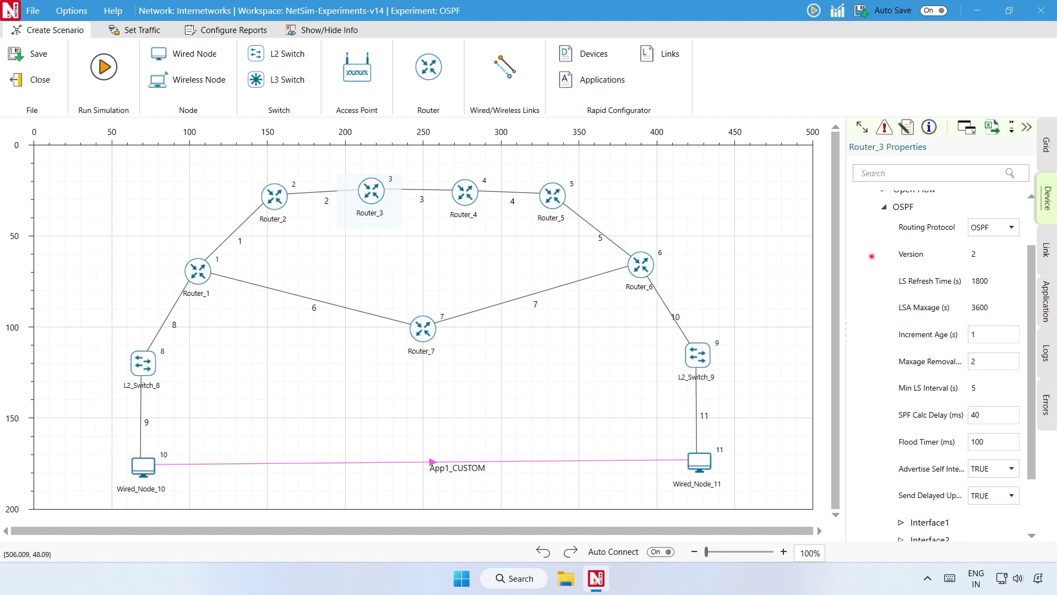
Step: Examine Router_7's application-layer OSPF properties, including the output cost of its Interface2
left_click(435, 323)
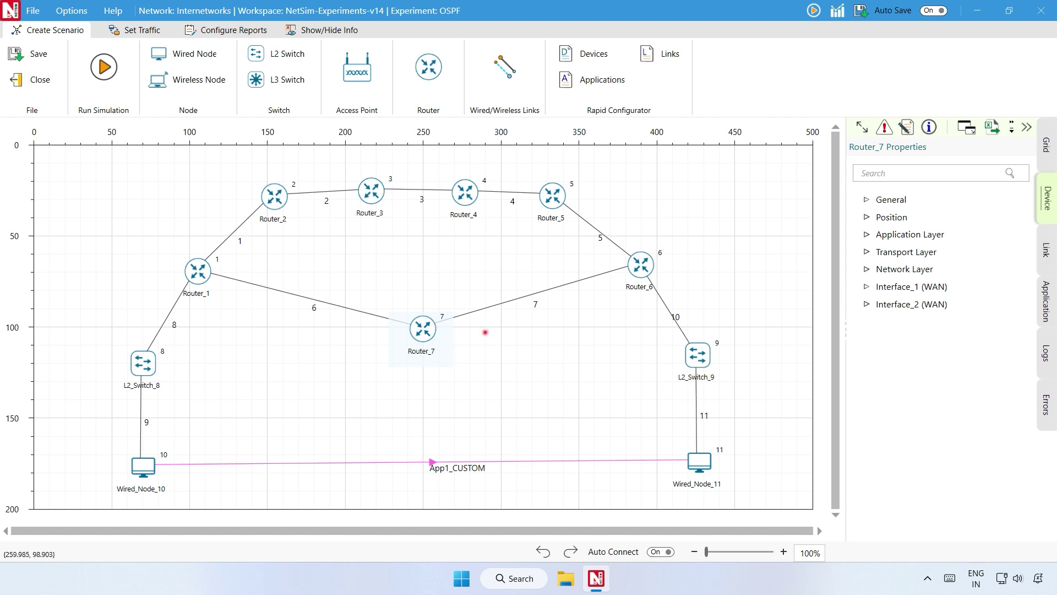
left_click(867, 234)
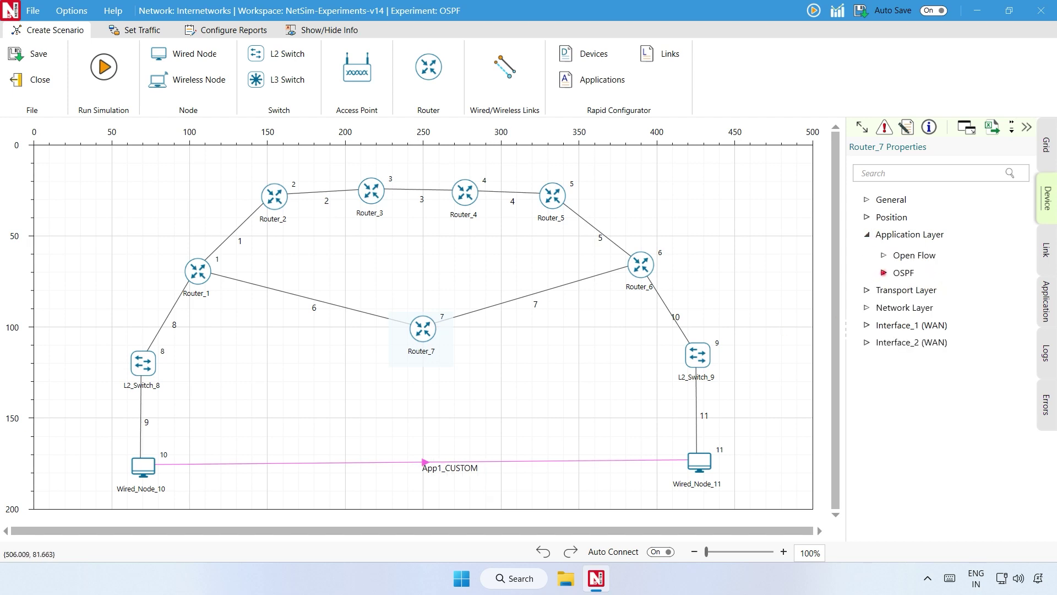
left_click(883, 273)
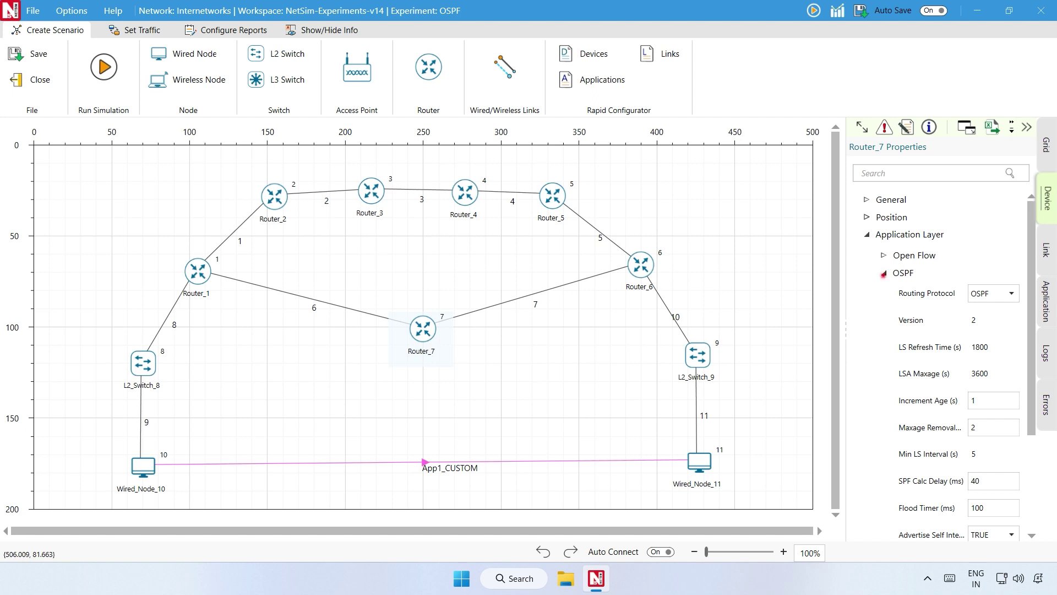
scroll(883, 281, "down", 3)
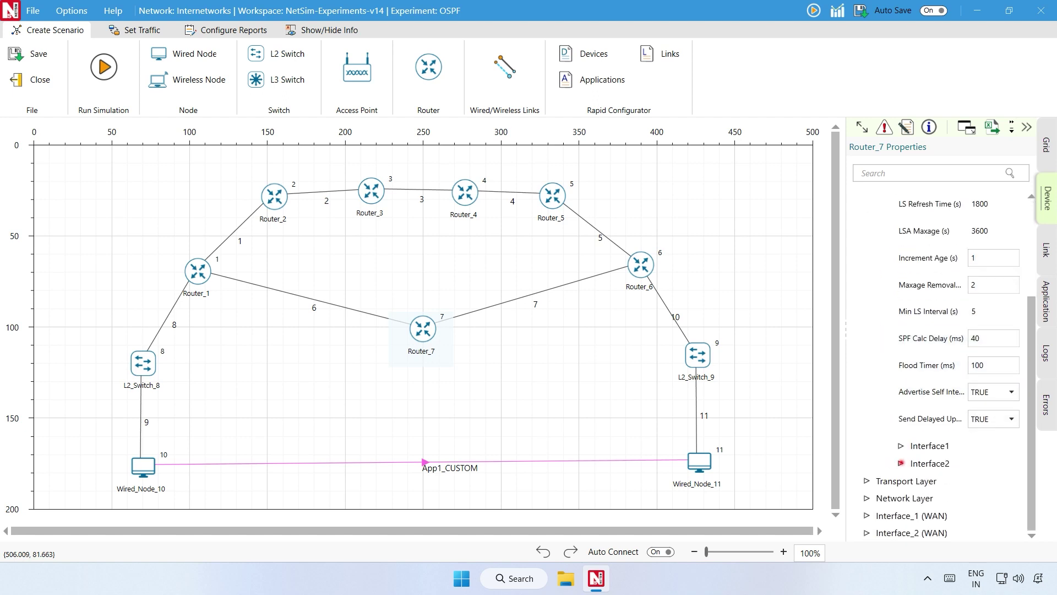
left_click(899, 463)
scroll(881, 459, "down", 3)
scroll(876, 457, "down", 4)
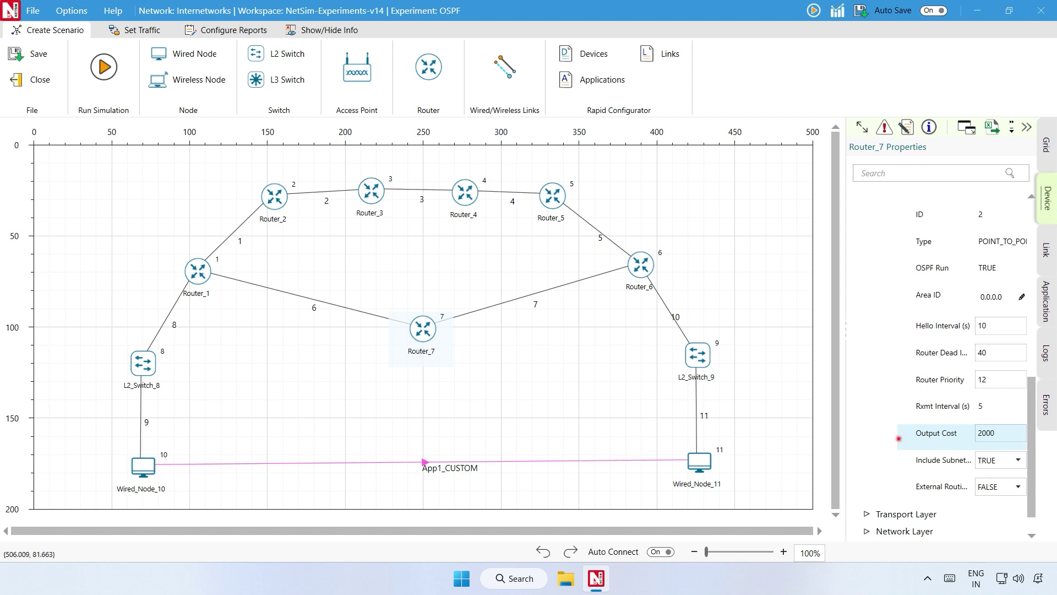
scroll(942, 358, "down", 1)
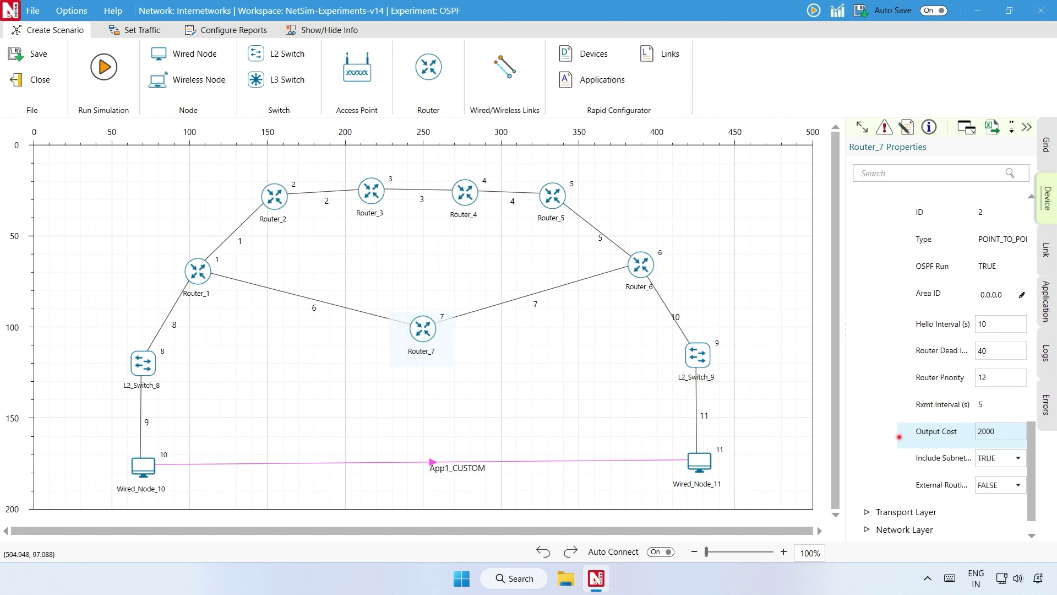
Step: Expand all properties of the App1_CUSTOM application and examine its start time, transport protocol and traffic settings
left_click(465, 468)
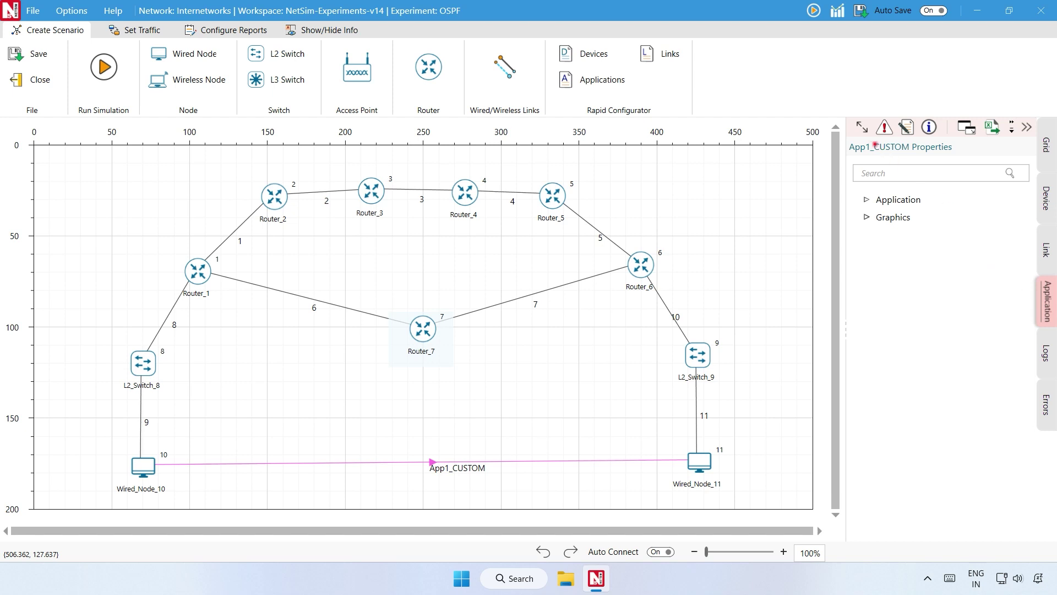
left_click(863, 127)
scroll(895, 305, "down", 4)
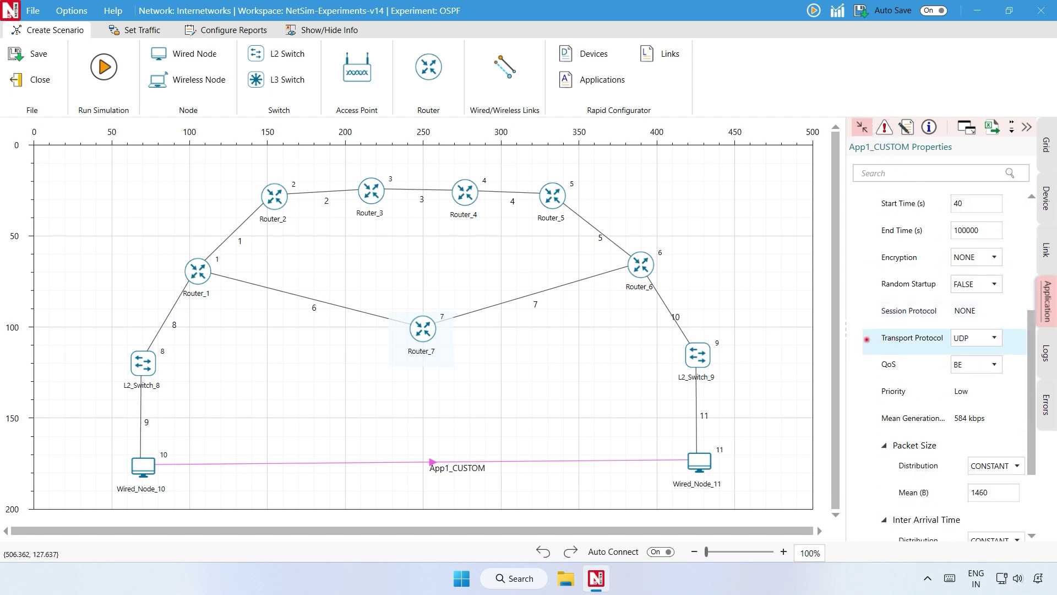
scroll(864, 339, "up", 3)
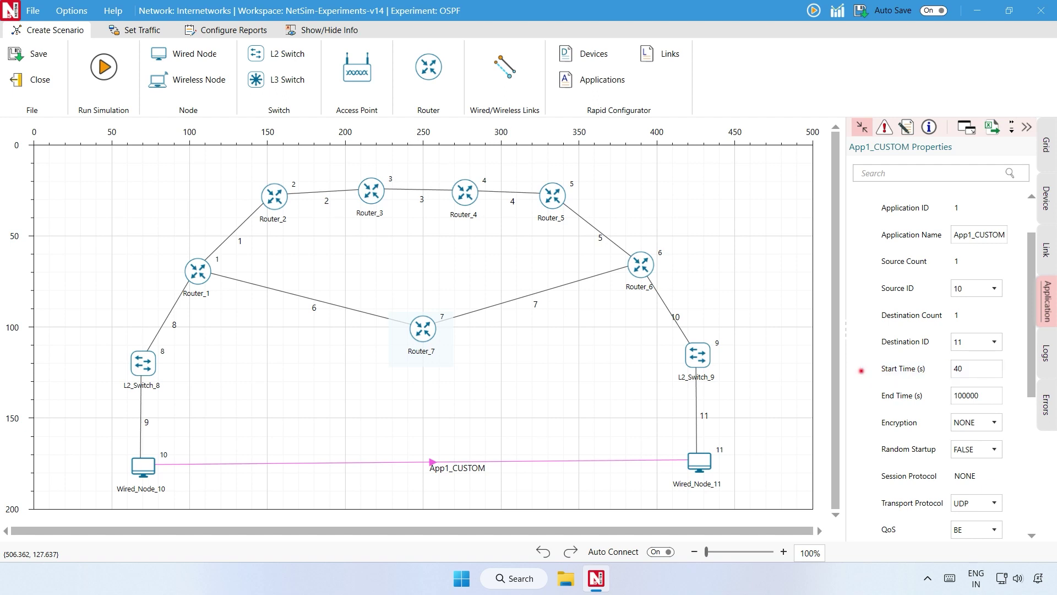
Step: Check the report configuration for packet trace logging and run the OSPF simulation for 100 seconds
left_click(229, 29)
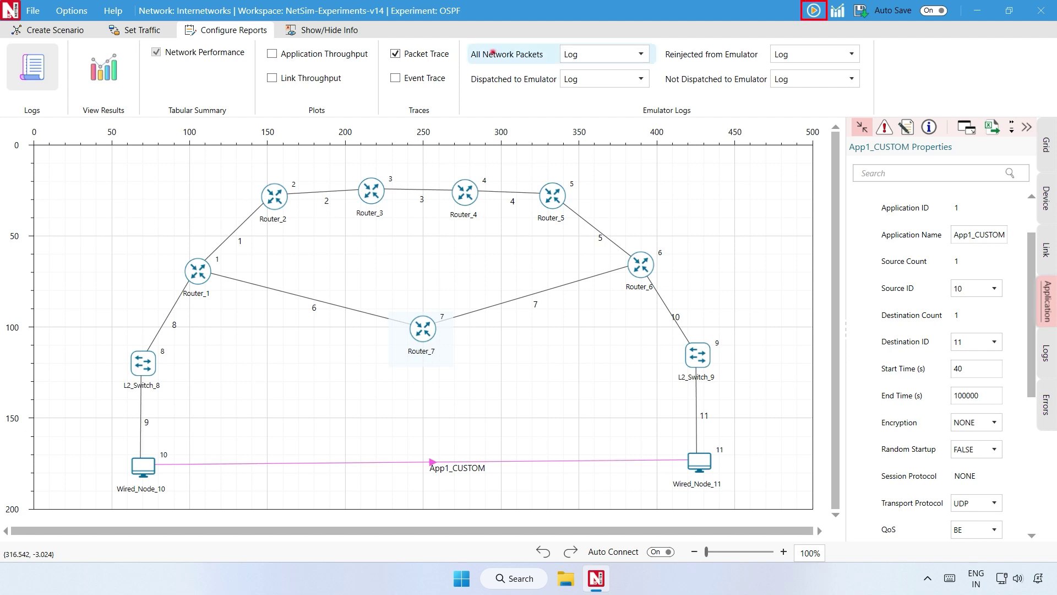
left_click(814, 10)
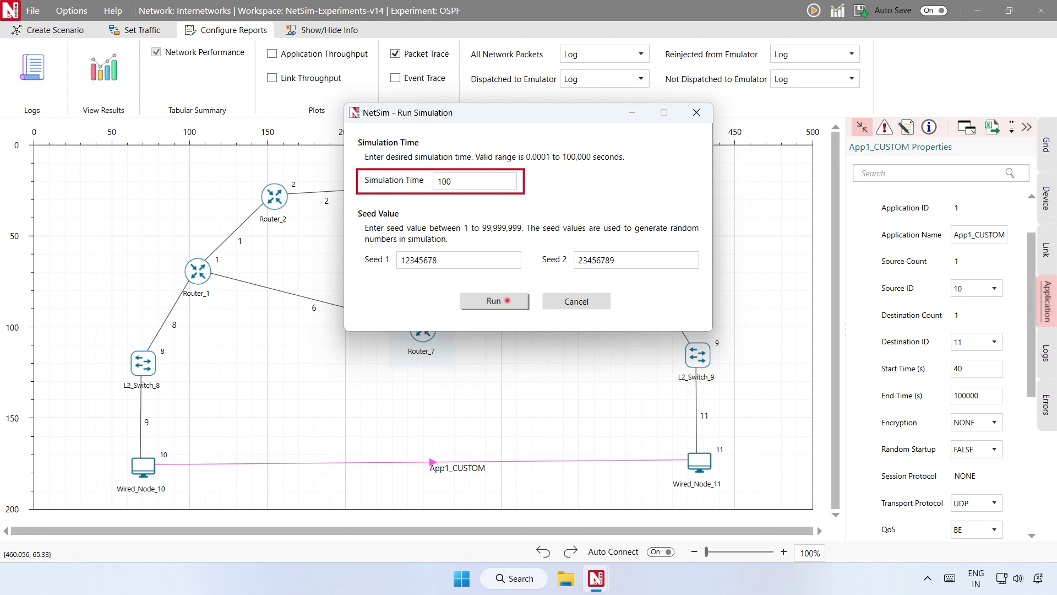
left_click(508, 300)
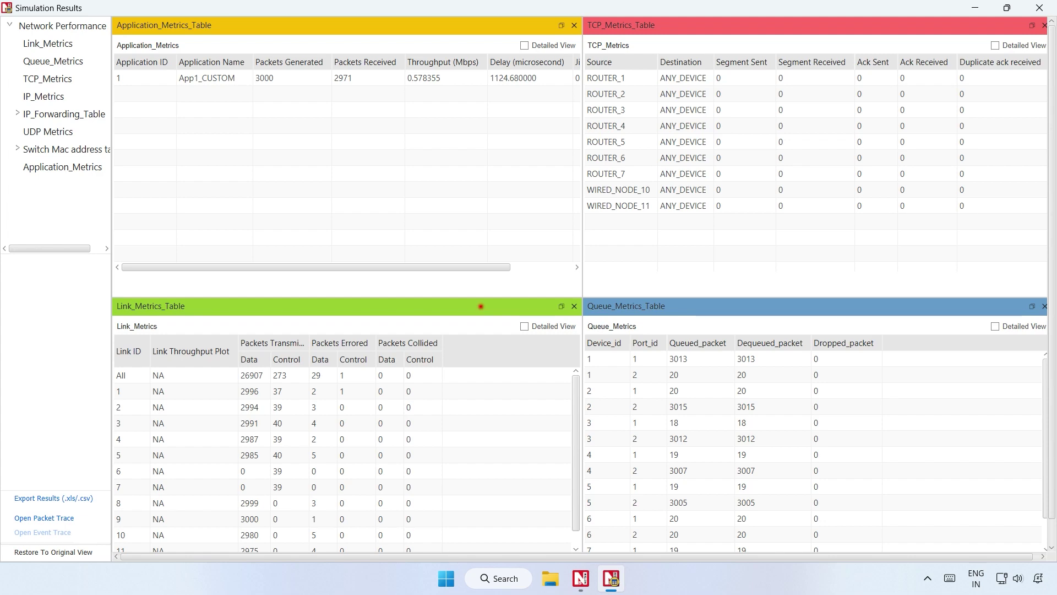
Step: Filter the OSPF simulation's packet trace in Excel to PACKET_ID 1, and maximize the NetSim network window
left_click(56, 521)
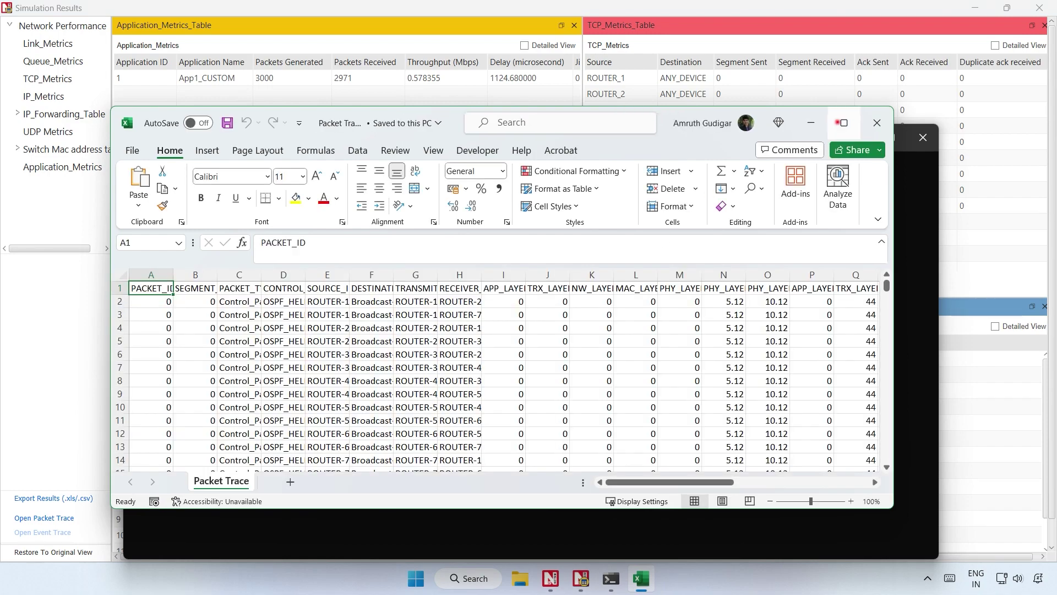
left_click(844, 122)
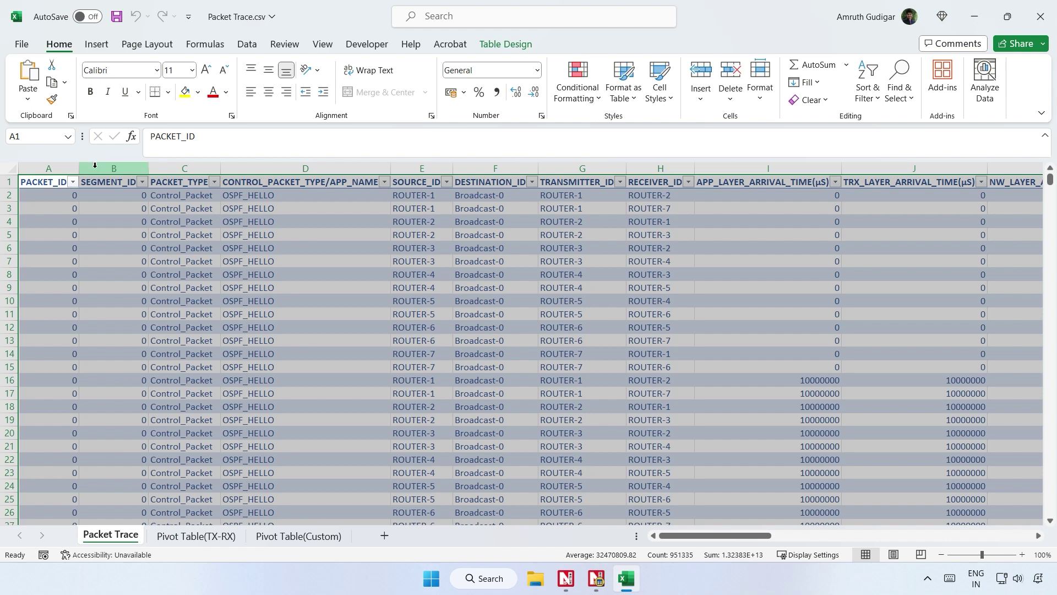
left_click(72, 182)
left_click(38, 360)
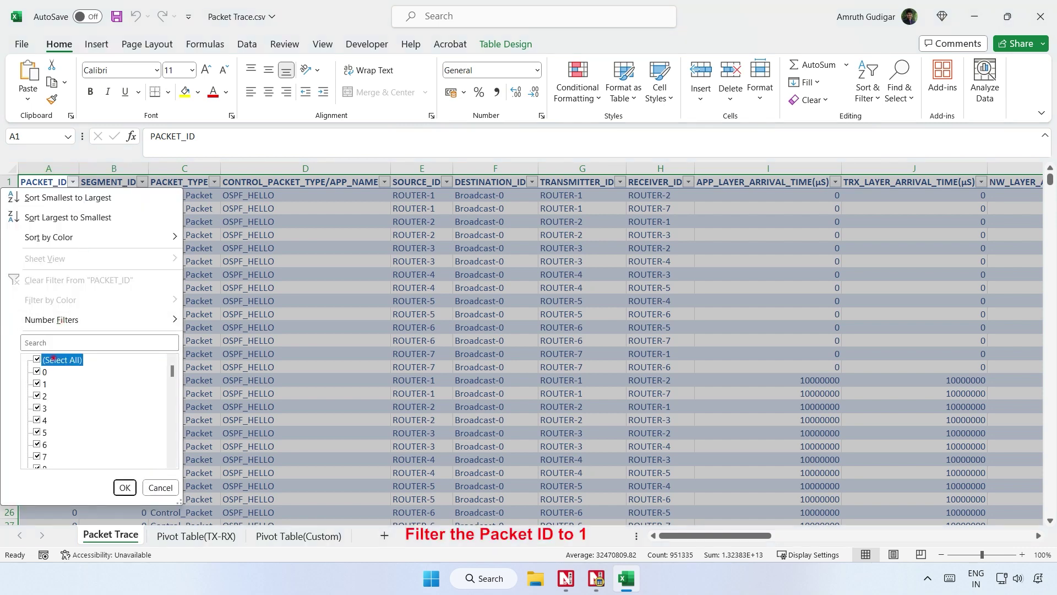
left_click(37, 383)
left_click(125, 488)
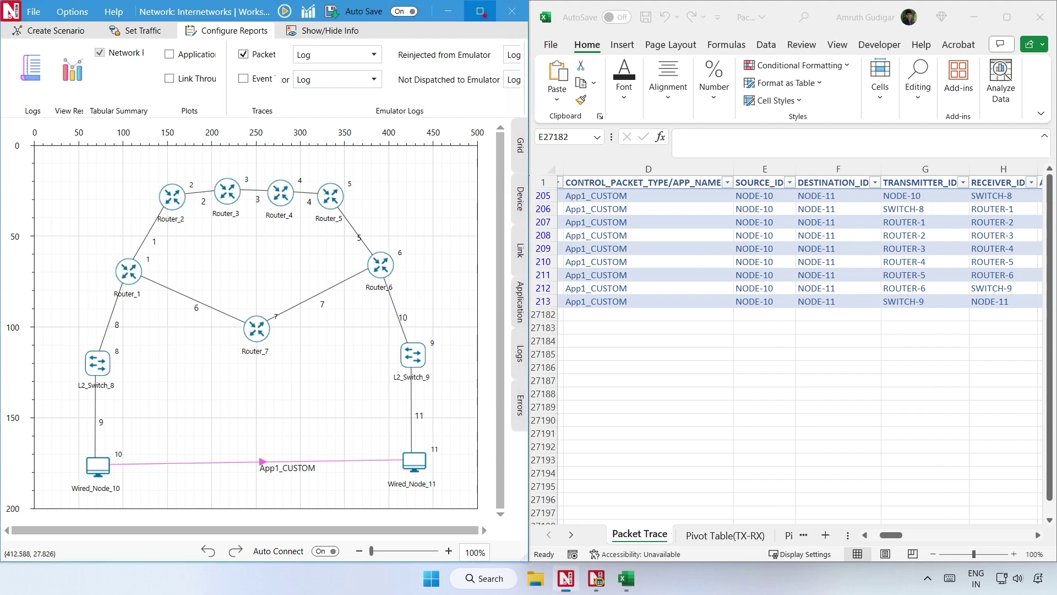
left_click(480, 11)
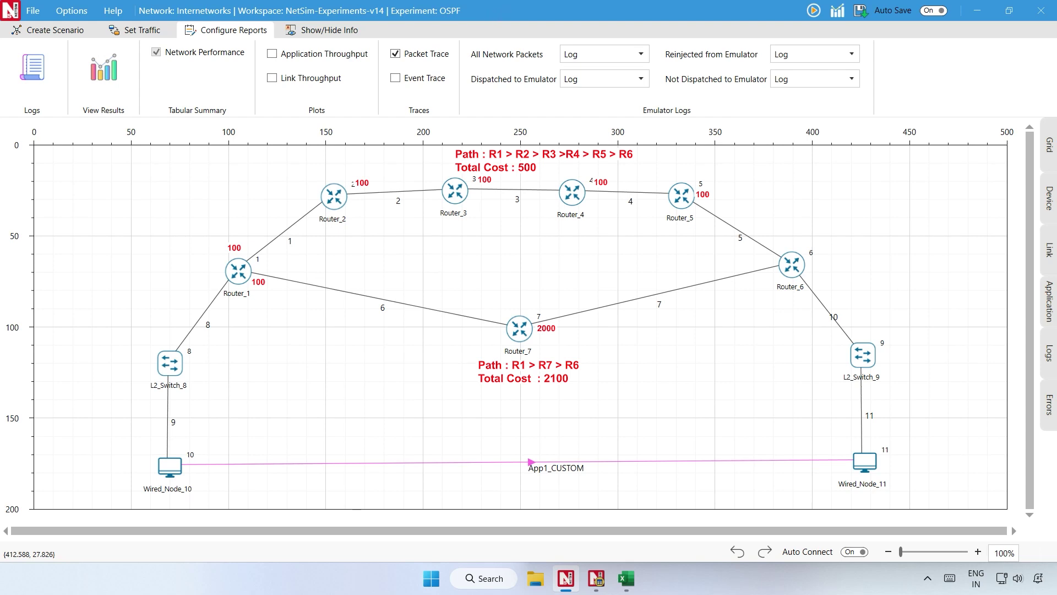